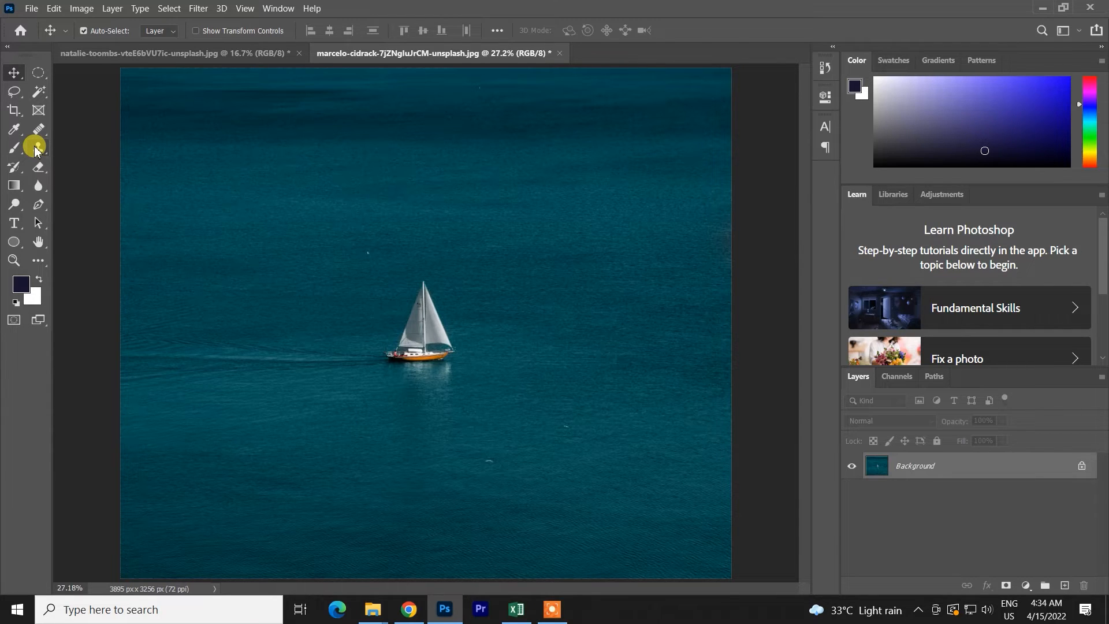
# - Activate the Clone Stamp tool for the sailboat image
pyautogui.press('ctrl')
pyautogui.click(36, 149)
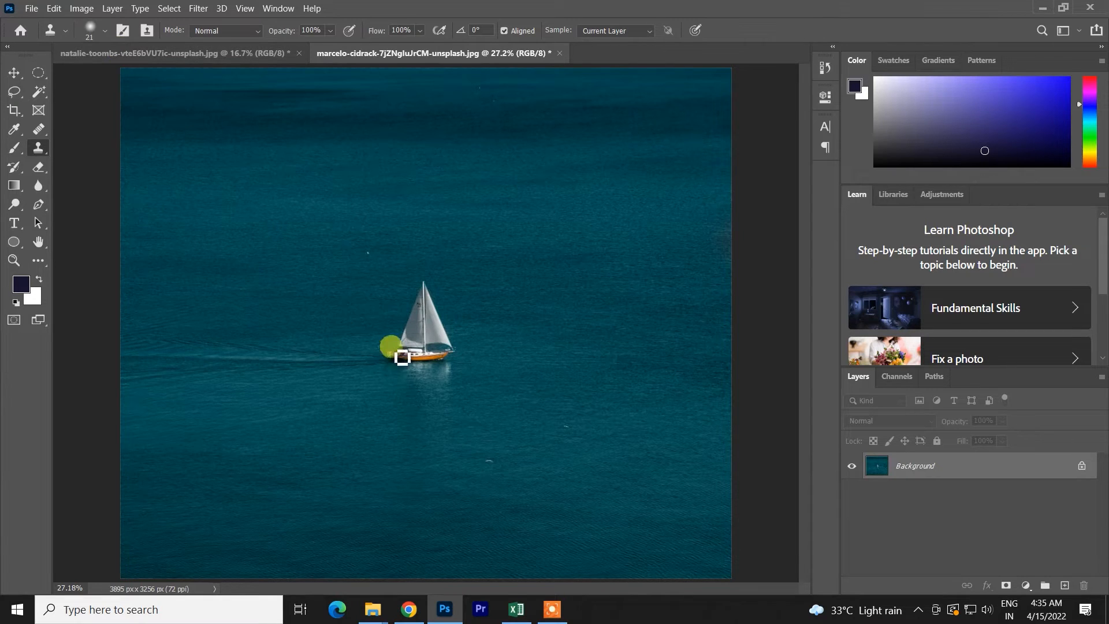
pyautogui.scroll(-1, 402, 361)
pyautogui.scroll(1, 404, 386)
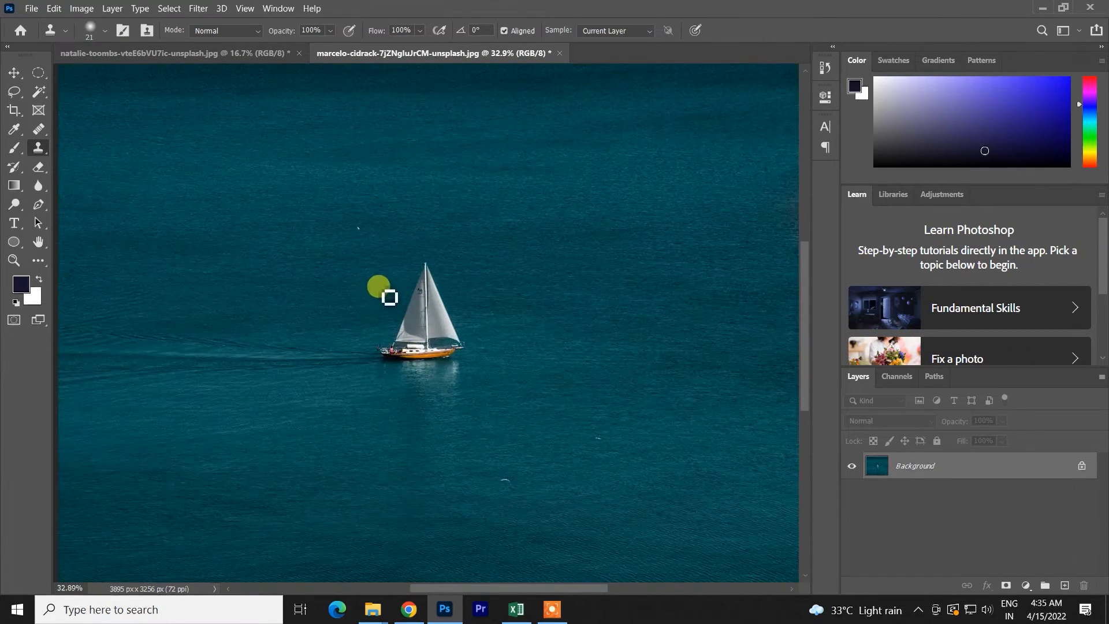
pyautogui.scroll(5, 408, 426)
pyautogui.scroll(-5, 432, 430)
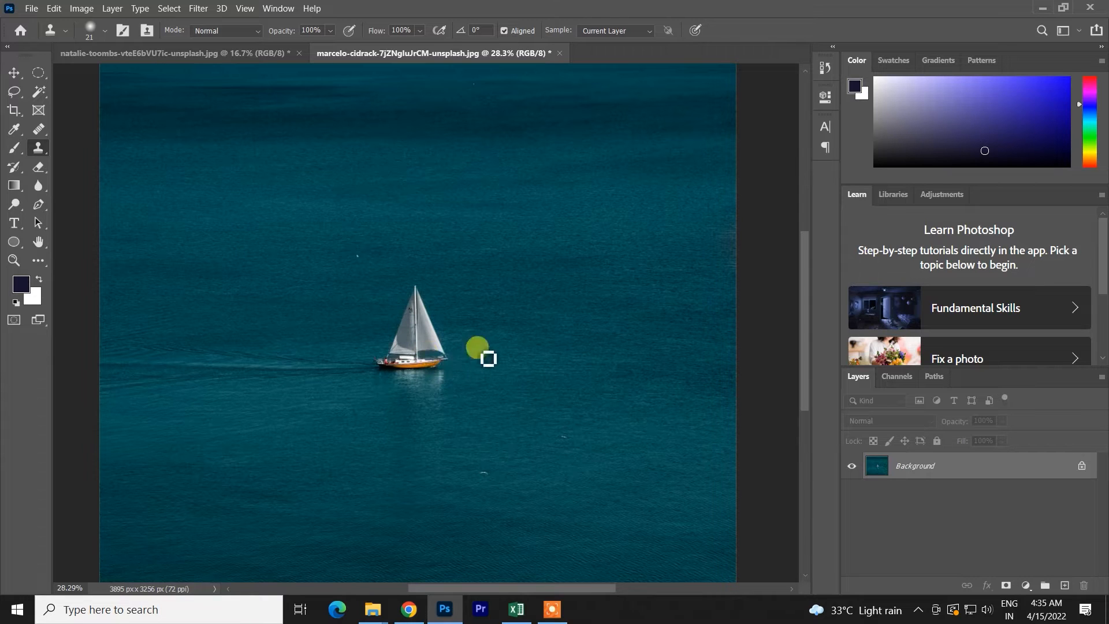
pyautogui.rightClick(40, 144)
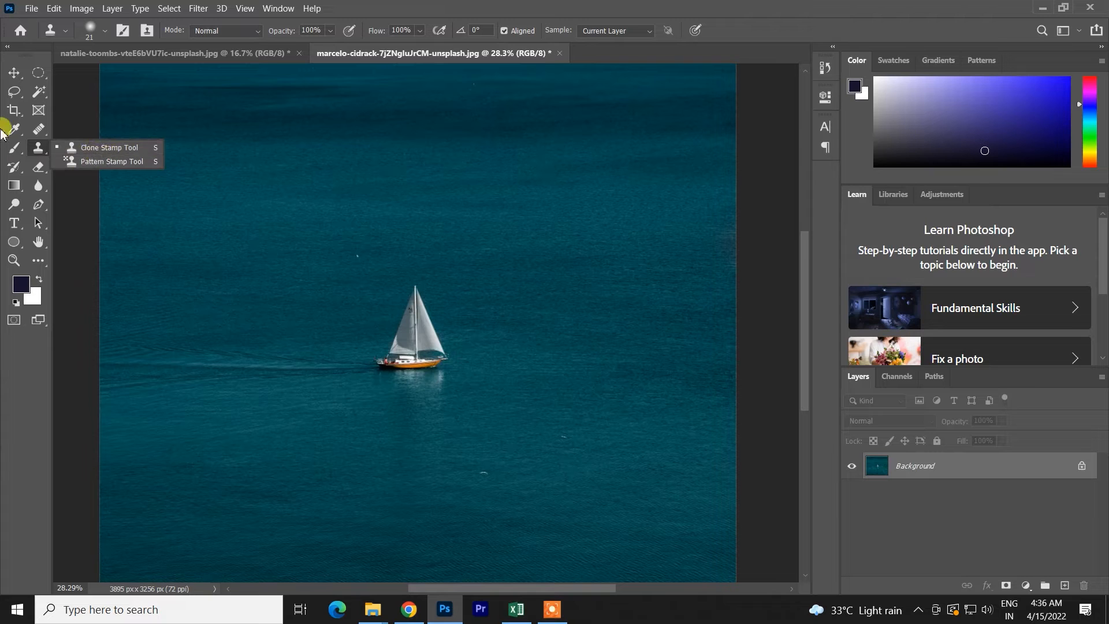
pyautogui.click(88, 114)
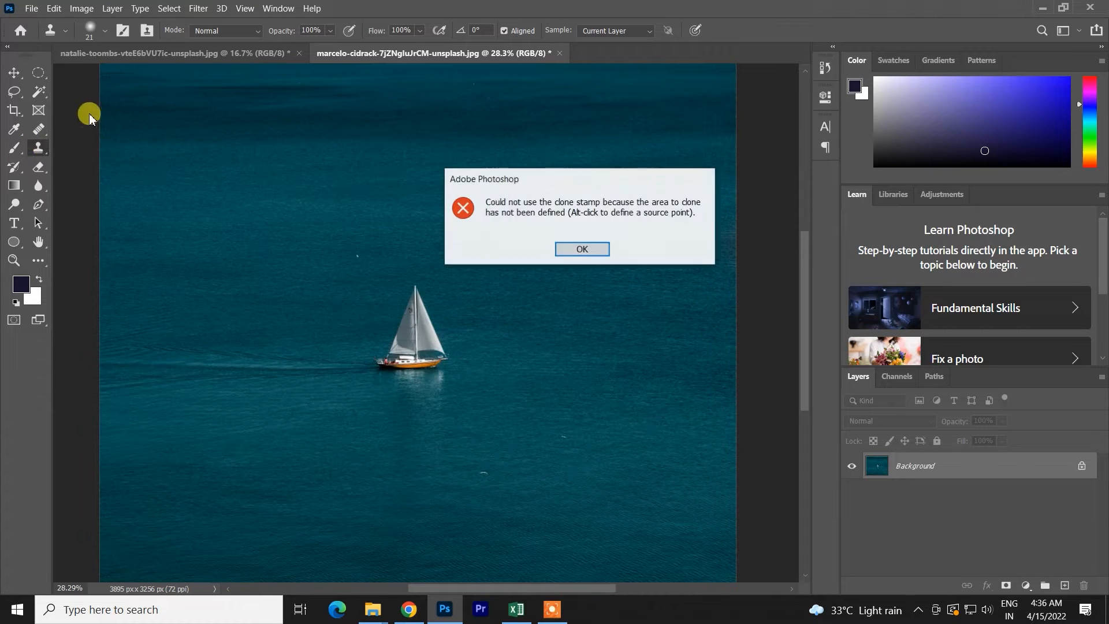
pyautogui.click(601, 248)
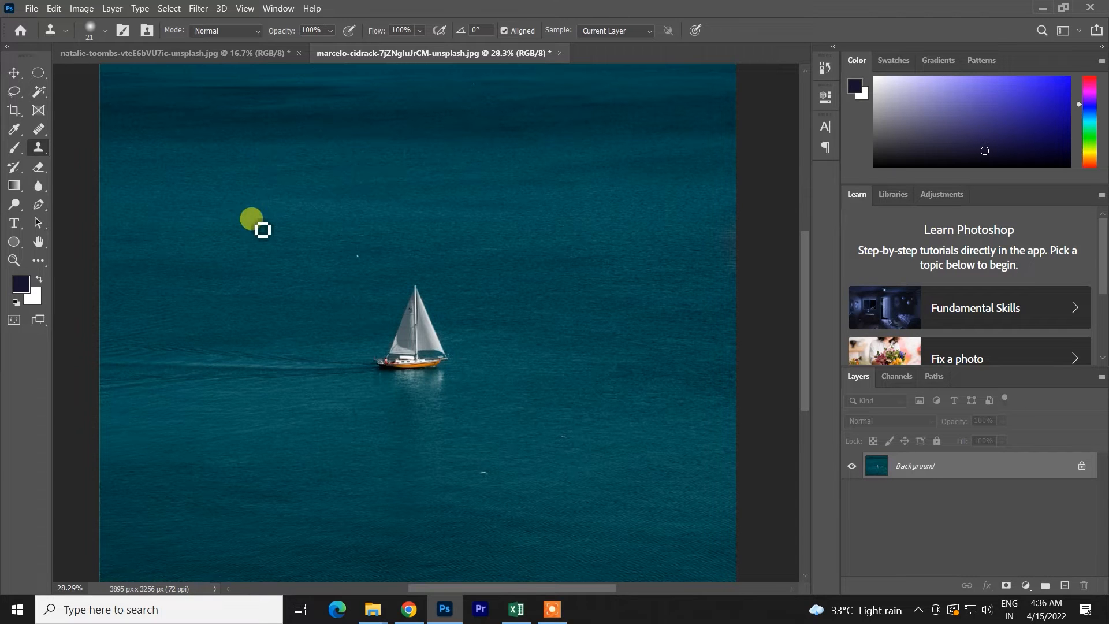
# - Look at the clone brush's size and hardness settings
pyautogui.click(104, 30)
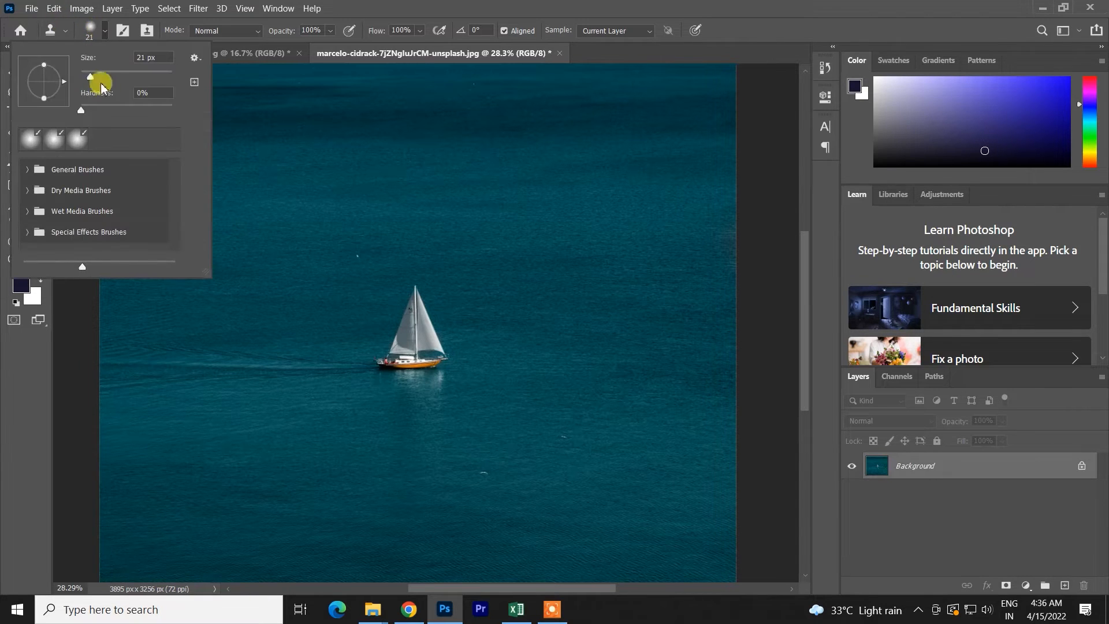
pyautogui.scroll(-2, 74, 195)
pyautogui.scroll(3, 74, 195)
pyautogui.click(307, 99)
pyautogui.click(307, 100)
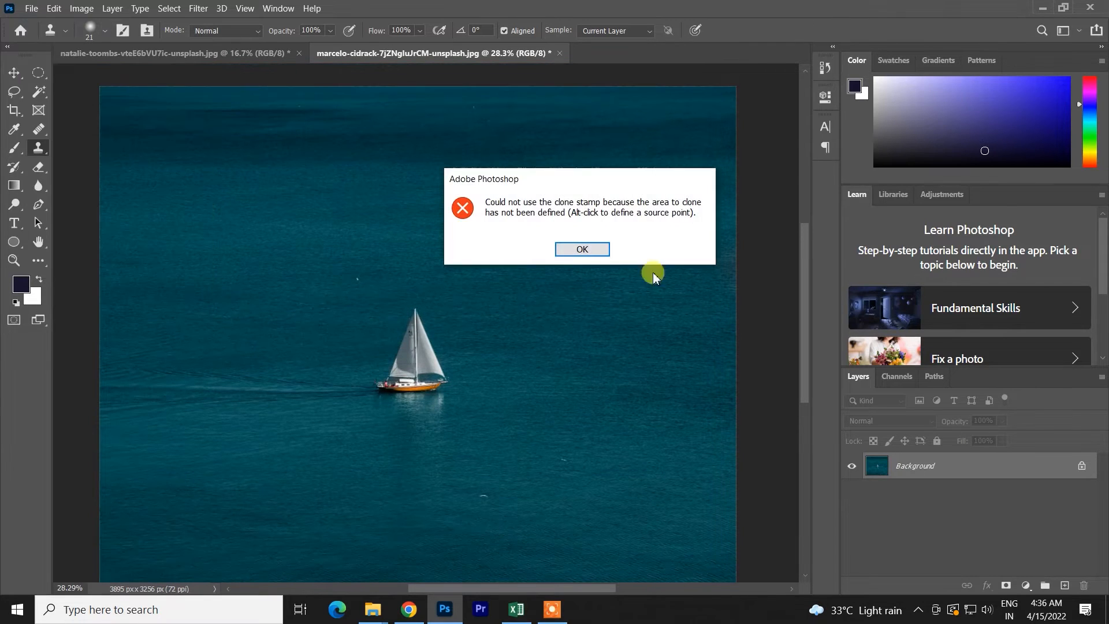
pyautogui.click(581, 248)
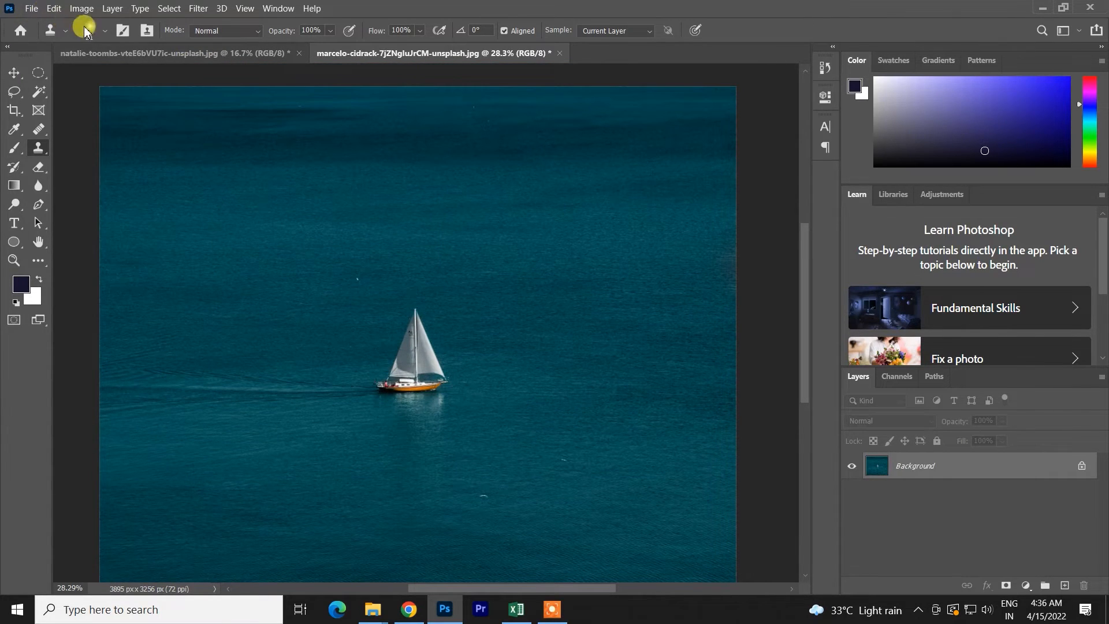
# - Look through the General Brushes presets available for the Clone Stamp
pyautogui.click(86, 30)
pyautogui.click(26, 169)
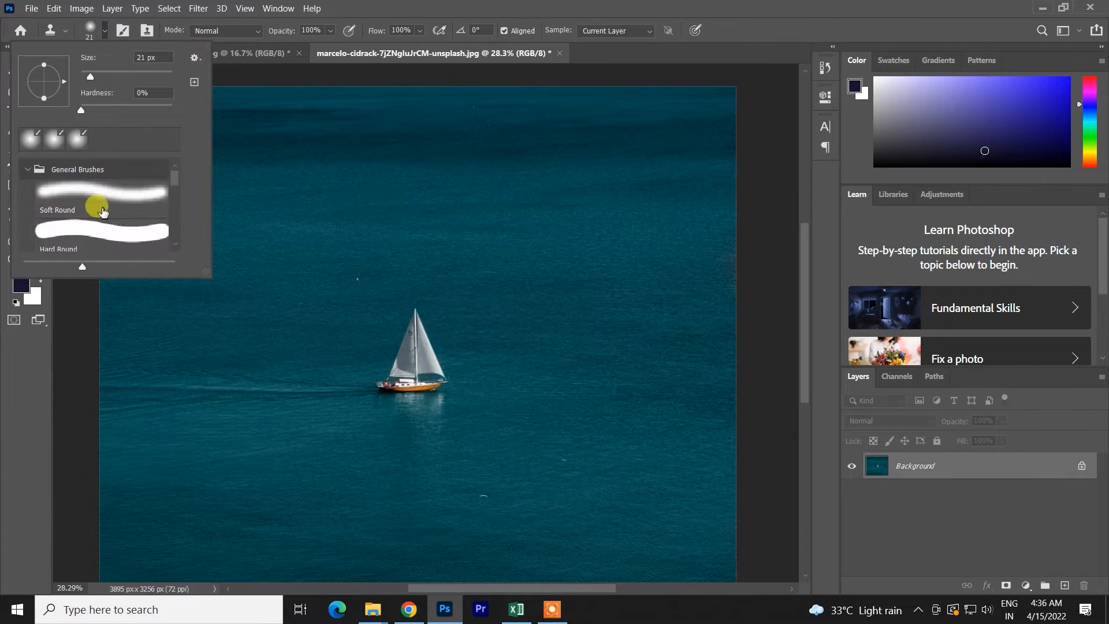
pyautogui.scroll(-4, 103, 213)
pyautogui.rightClick(93, 213)
pyautogui.click(144, 199)
pyautogui.scroll(5, 135, 207)
pyautogui.click(28, 169)
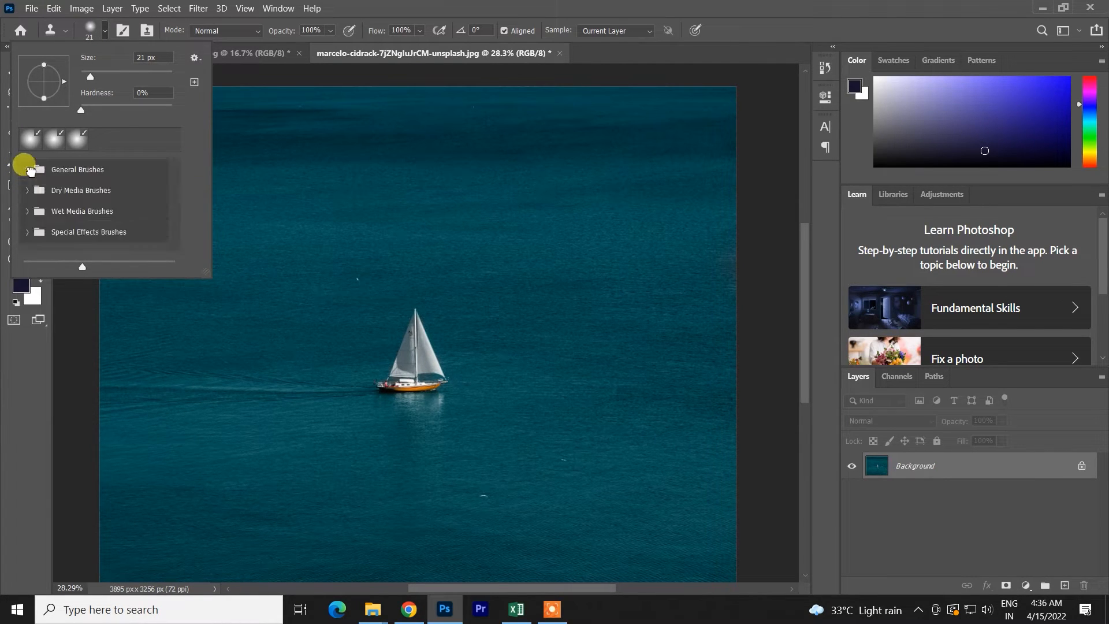
pyautogui.scroll(4, 61, 168)
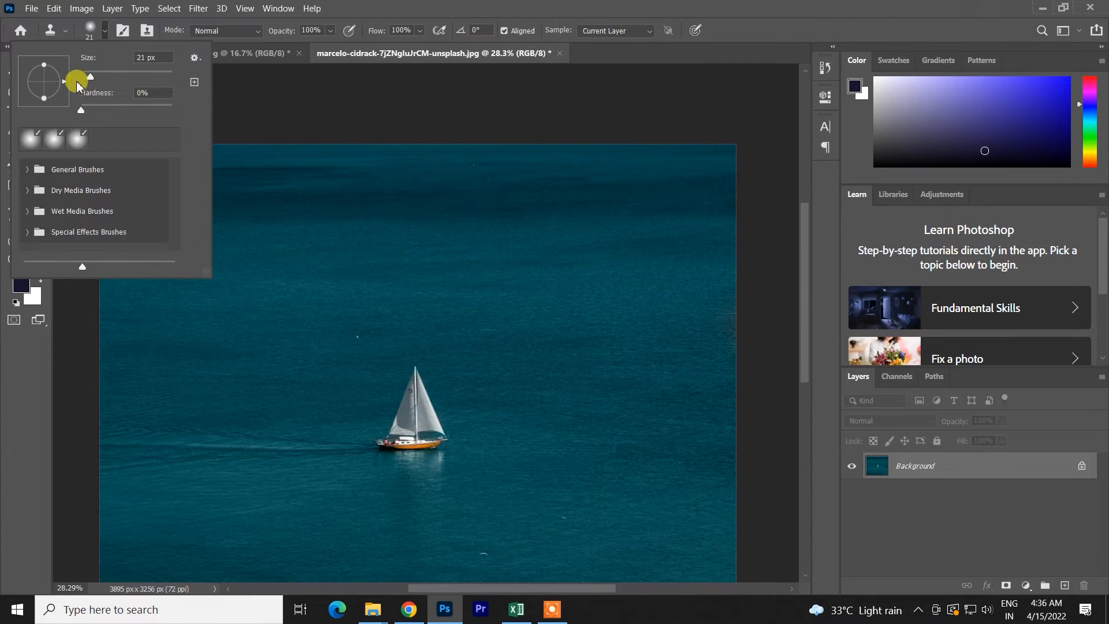
pyautogui.click(289, 110)
pyautogui.click(572, 249)
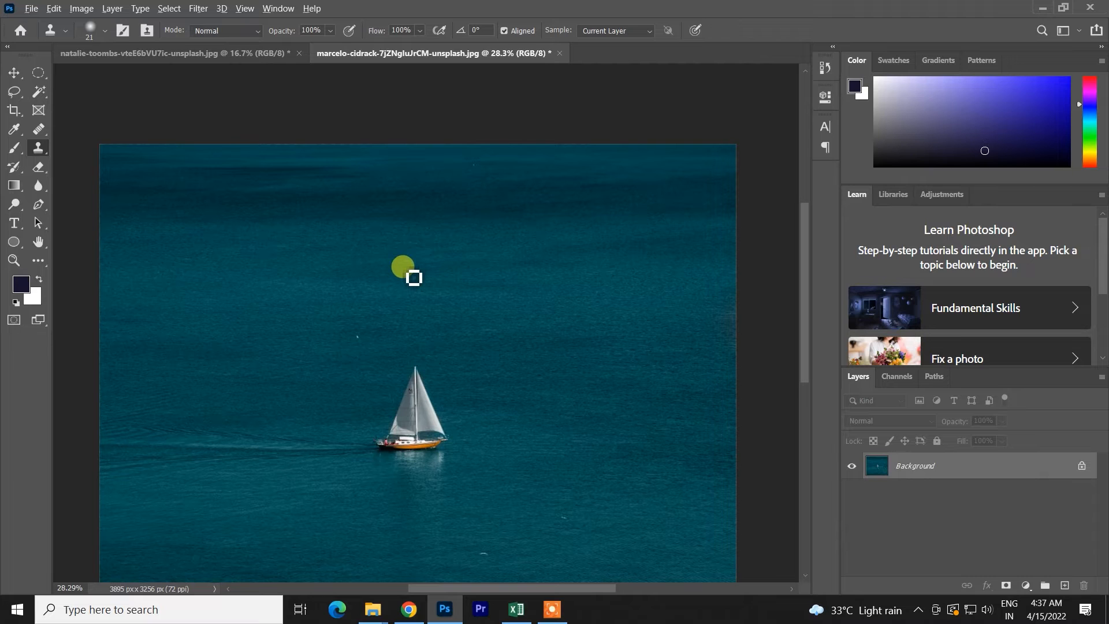
# - Resize the clone brush freehand on the canvas several times, ending at about 1285 px
pyautogui.moveTo(404, 268)
pyautogui.mouseDown()
pyautogui.moveTo(547, 273)
pyautogui.moveTo(448, 289)
pyautogui.moveTo(481, 290)
pyautogui.moveTo(476, 274)
pyautogui.moveTo(416, 268)
pyautogui.moveTo(353, 283)
pyautogui.moveTo(414, 287)
pyautogui.mouseUp()
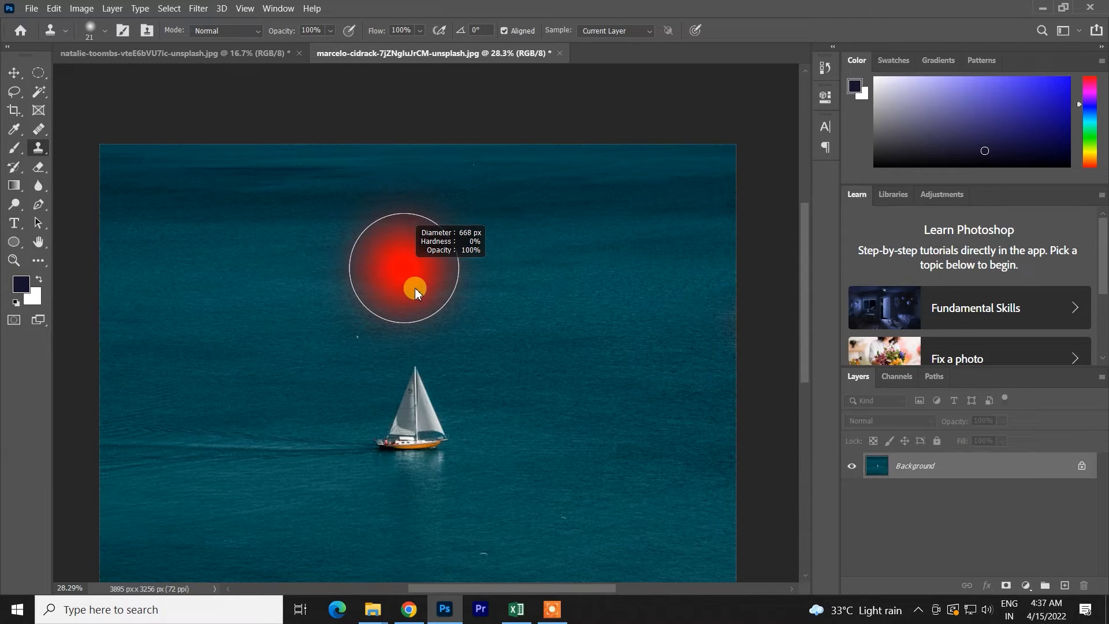
pyautogui.moveTo(417, 127)
pyautogui.mouseDown()
pyautogui.moveTo(422, 169)
pyautogui.moveTo(422, 111)
pyautogui.mouseUp()
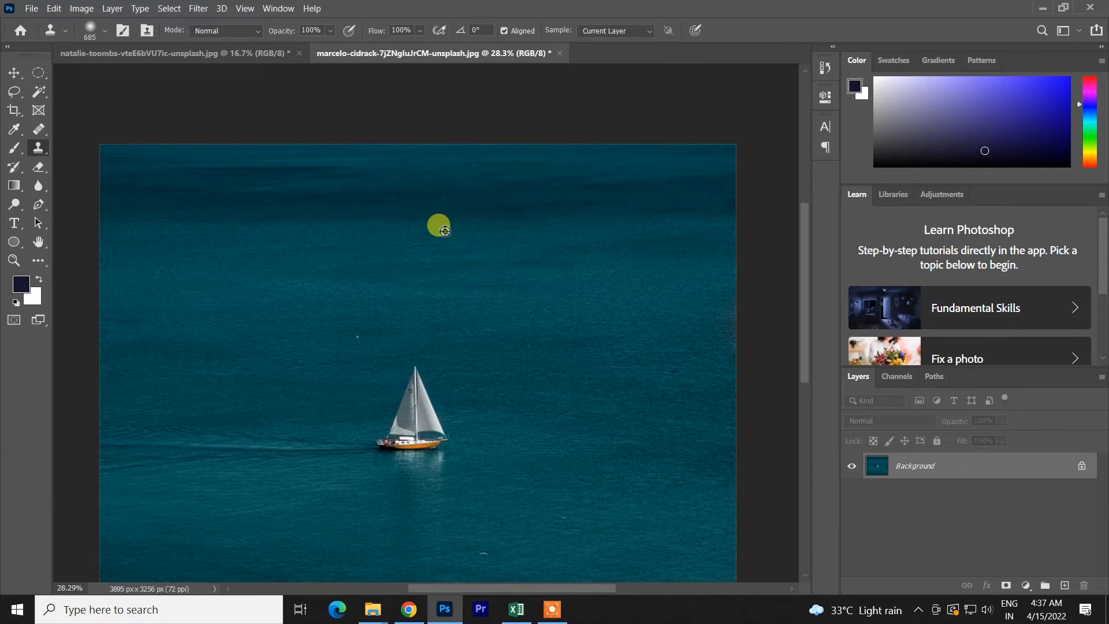
pyautogui.moveTo(444, 231); pyautogui.dragTo(444, 229)
pyautogui.moveTo(402, 260)
pyautogui.mouseDown()
pyautogui.moveTo(410, 620)
pyautogui.moveTo(442, 218)
pyautogui.moveTo(366, 232)
pyautogui.moveTo(435, 230)
pyautogui.moveTo(451, 148)
pyautogui.mouseUp()
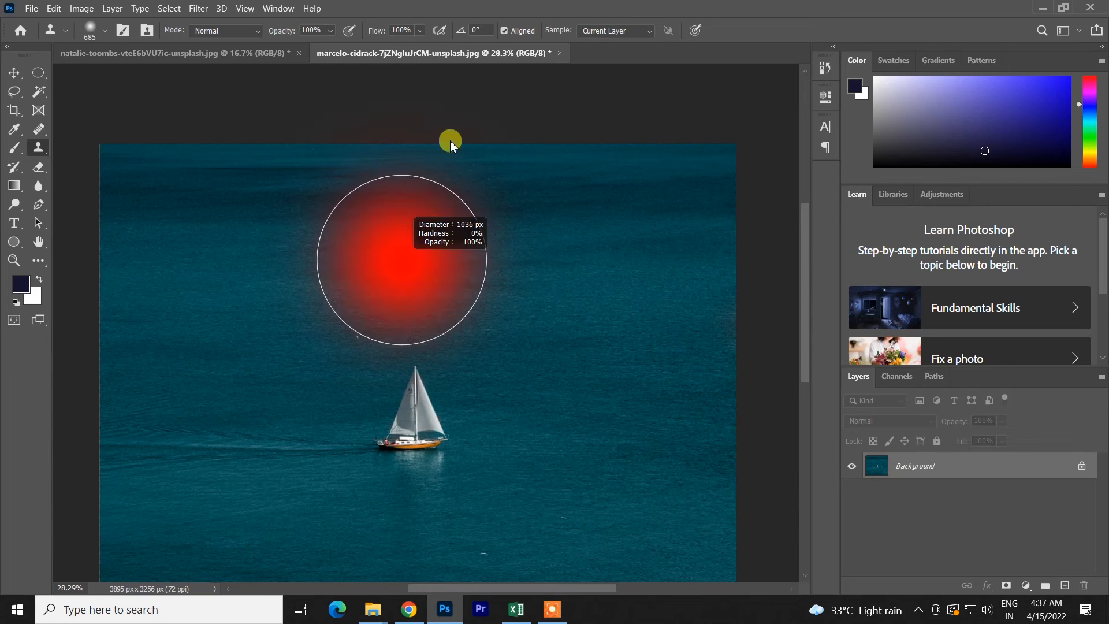
pyautogui.moveTo(436, 72)
pyautogui.mouseDown()
pyautogui.moveTo(454, 472)
pyautogui.moveTo(526, 58)
pyautogui.mouseUp()
pyautogui.moveTo(458, 445); pyautogui.dragTo(363, 473)
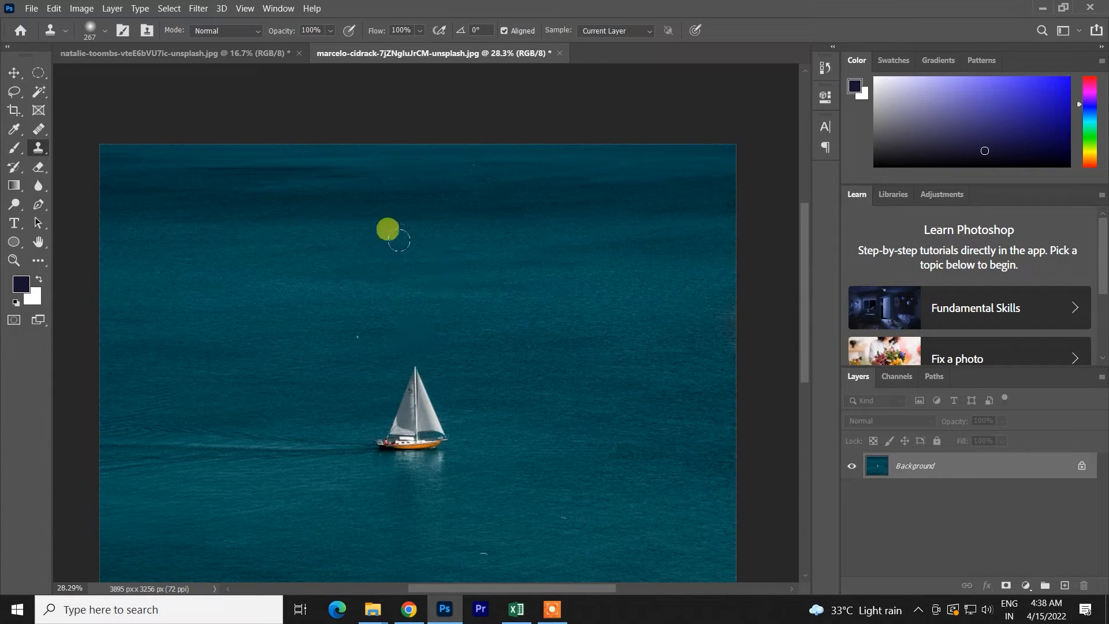
pyautogui.moveTo(405, 420); pyautogui.dragTo(523, 421)
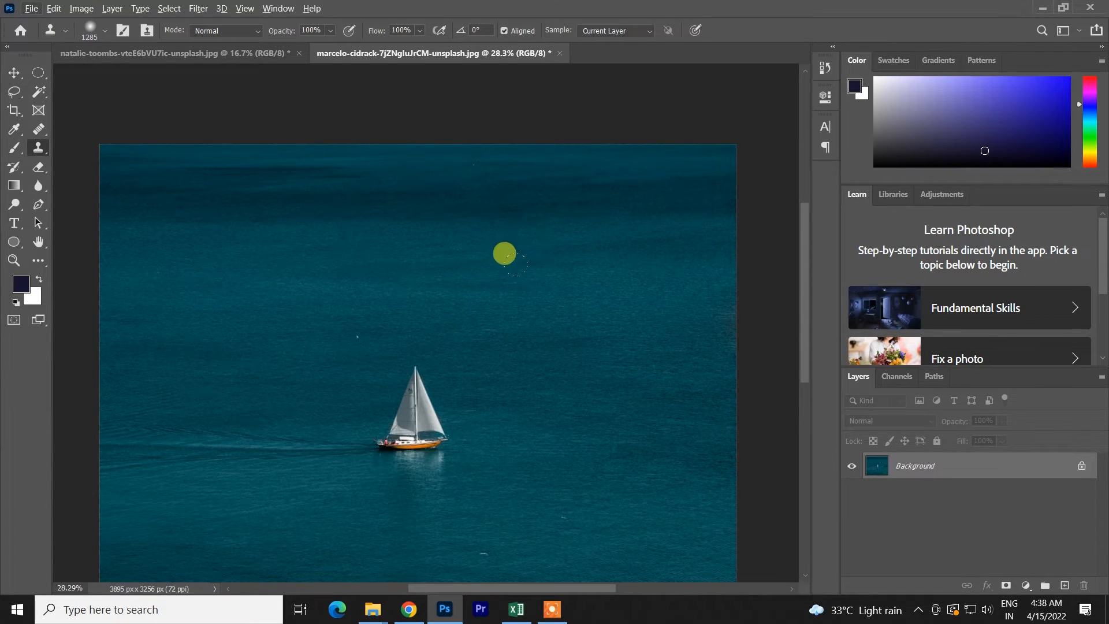
# - Add a new empty layer above the background and set the Clone Stamp's sampling to All Layers
pyautogui.scroll(-2, 520, 272)
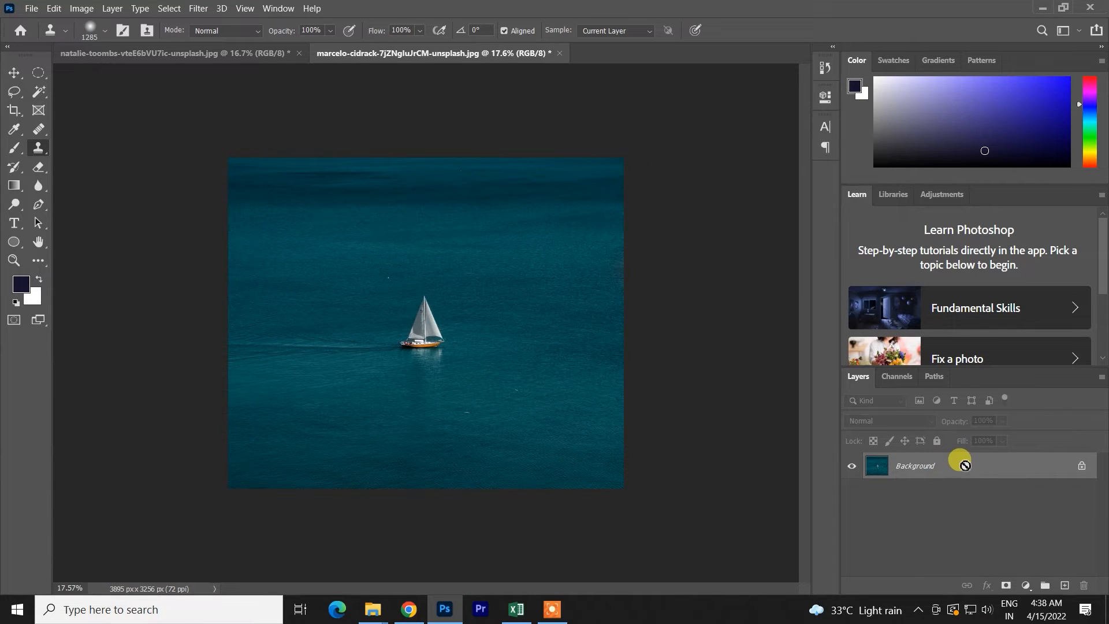
pyautogui.click(1064, 585)
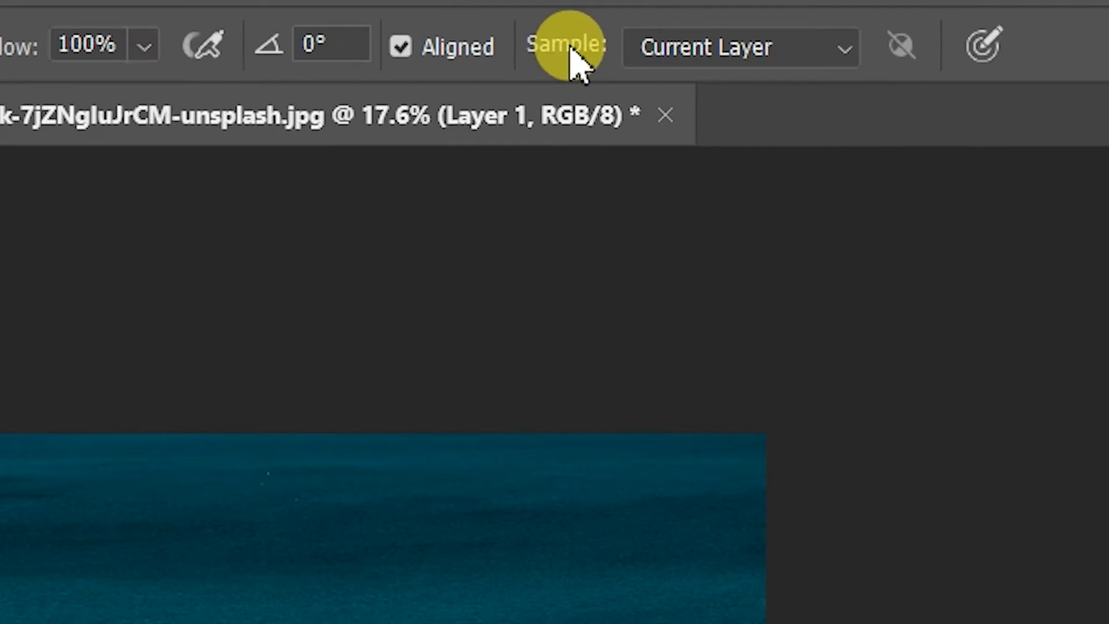
pyautogui.click(729, 52)
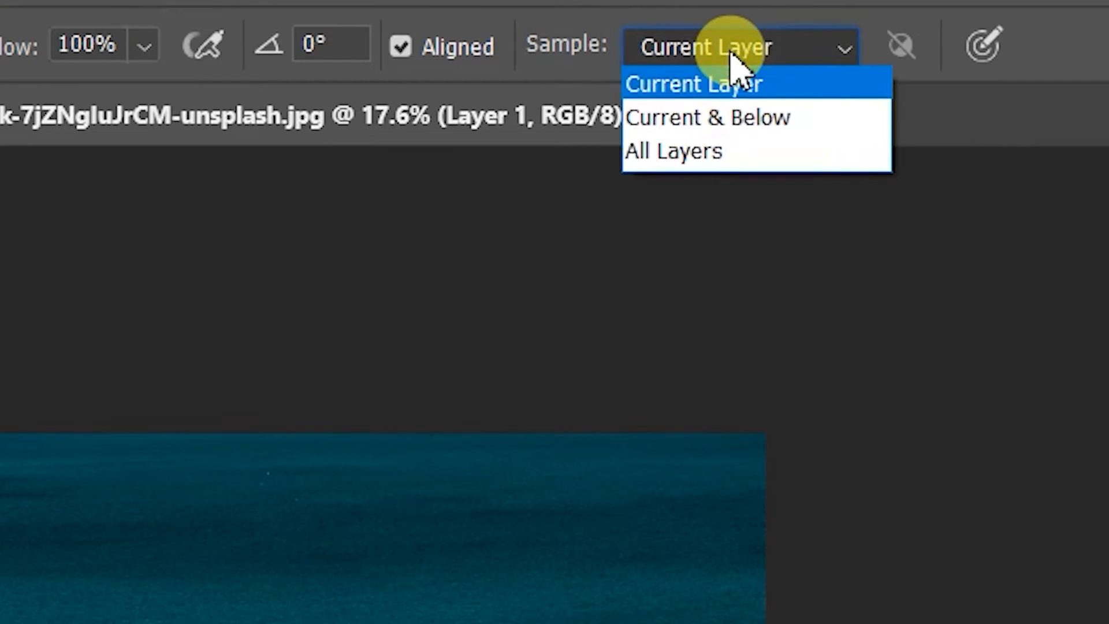
pyautogui.click(731, 55)
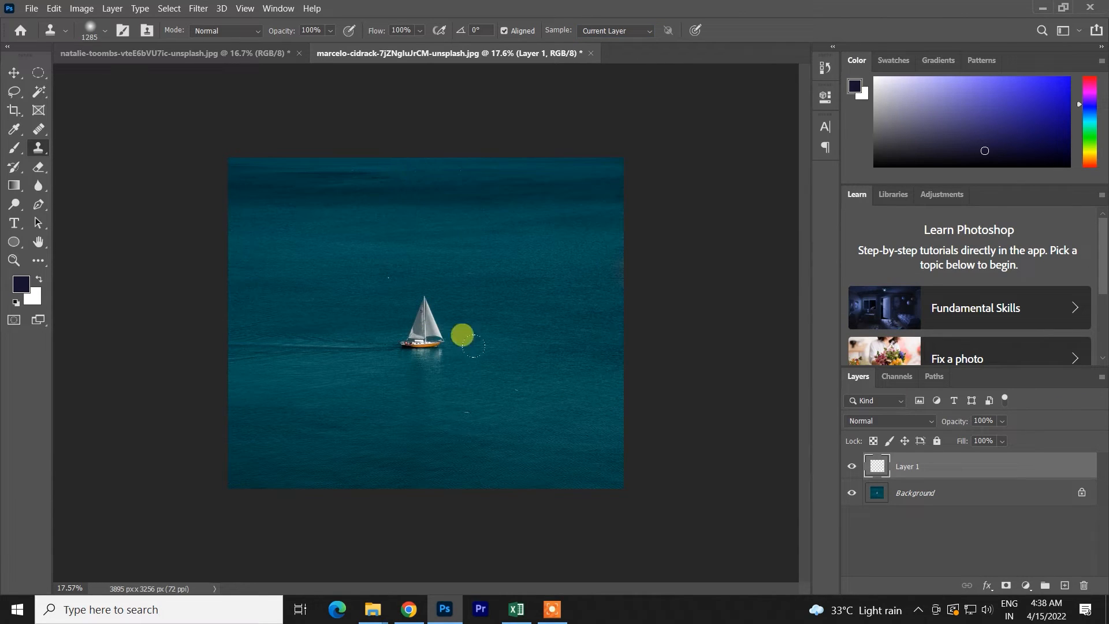
pyautogui.hotkey('ctrl', 'z')
pyautogui.click(624, 36)
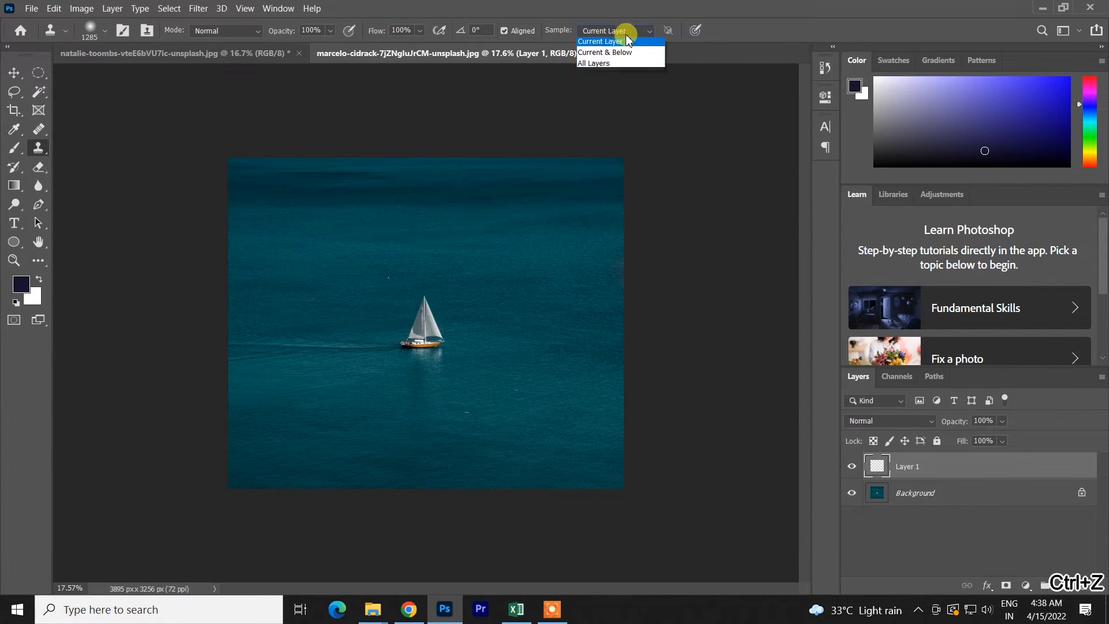
pyautogui.click(607, 65)
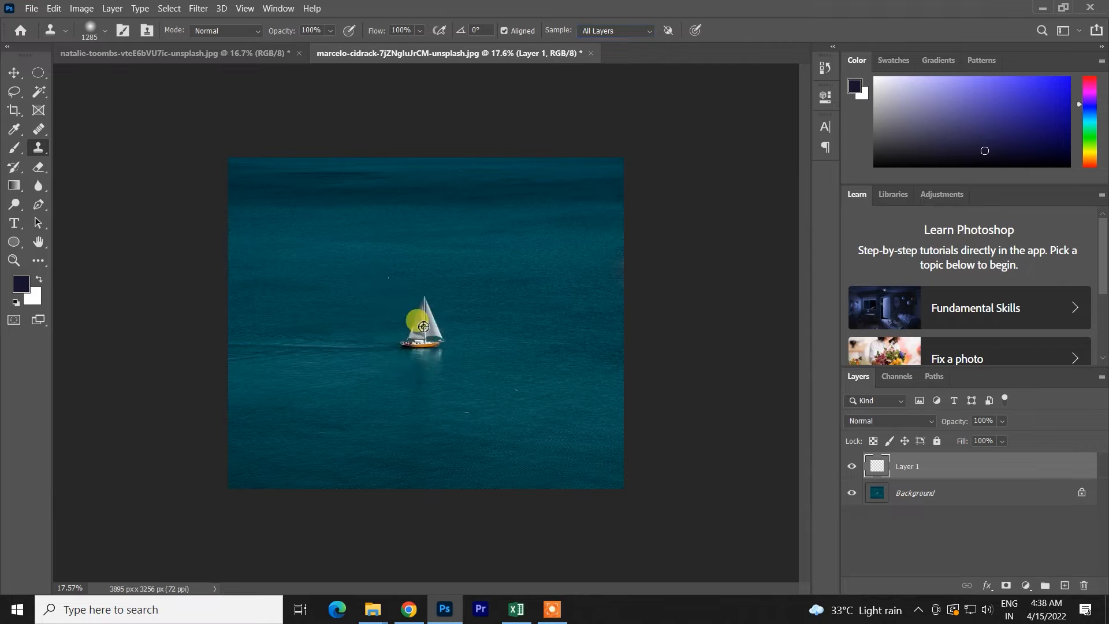
# - Try cloning between the sailboat and the surrounding water, undo the strokes, and sample the sailboat again
pyautogui.click(306, 220)
pyautogui.hotkey('ctrl', 'z')
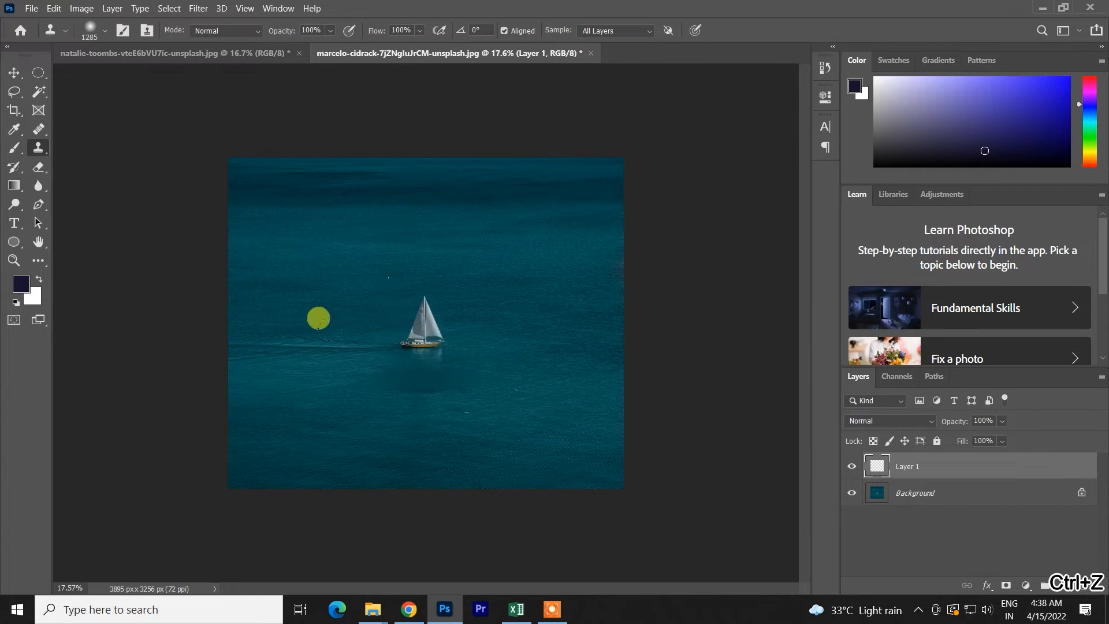
pyautogui.moveTo(335, 323)
pyautogui.mouseDown()
pyautogui.moveTo(364, 307)
pyautogui.moveTo(374, 273)
pyautogui.mouseUp()
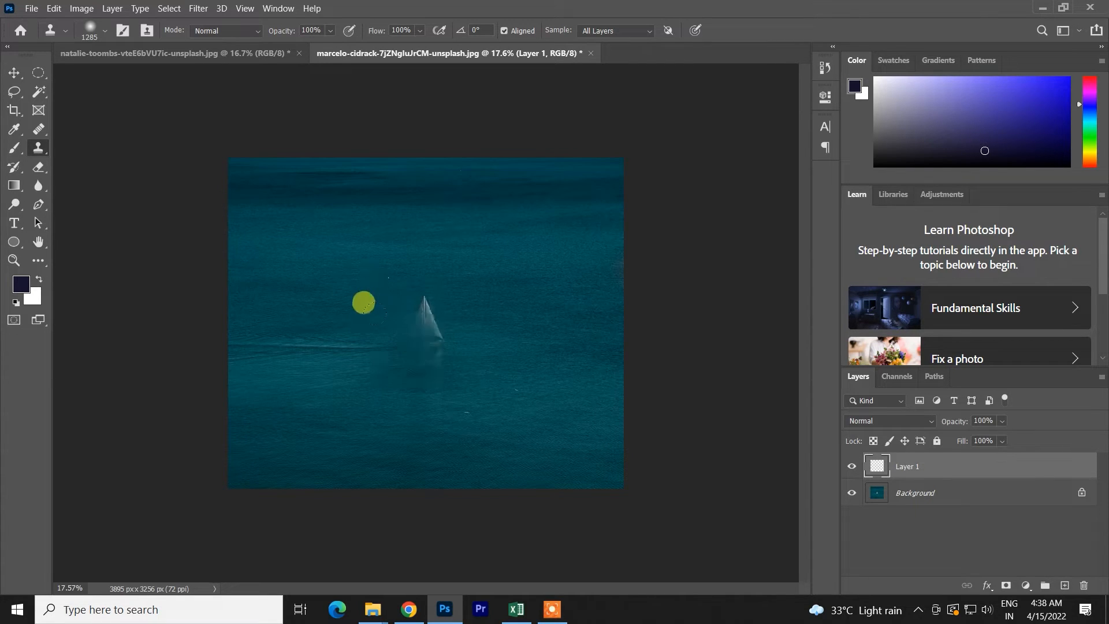
pyautogui.click(14, 73)
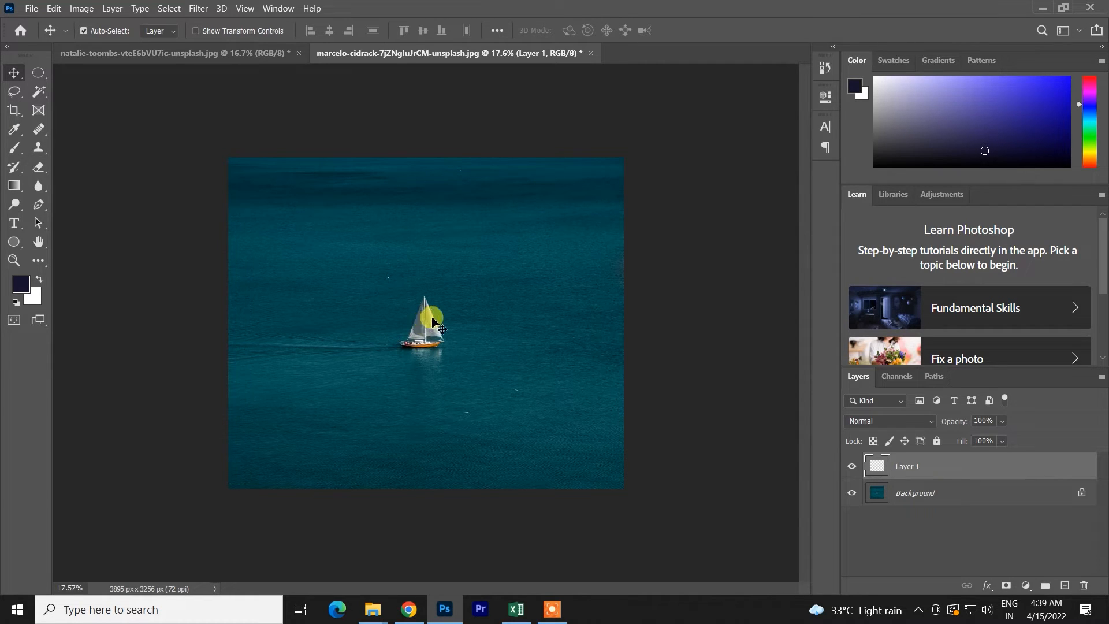
pyautogui.click(38, 148)
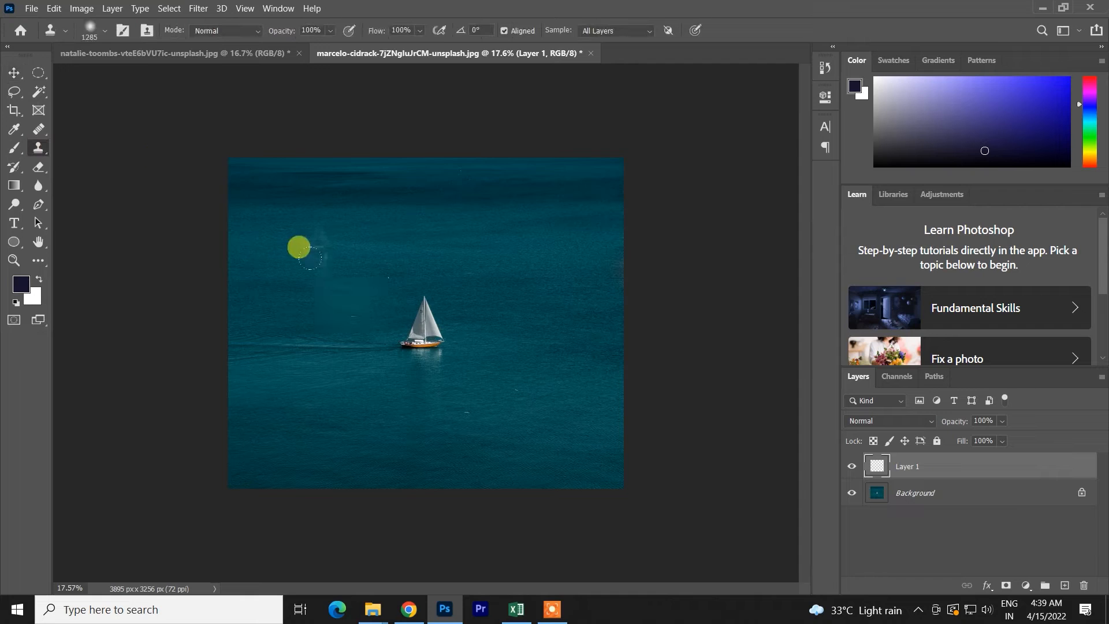
pyautogui.moveTo(424, 334); pyautogui.dragTo(374, 278)
pyautogui.hotkey('ctrl', 'z')
pyautogui.keyDown('alt'); pyautogui.click(426, 330); pyautogui.keyUp('alt')
# - Select Layer 1 and set the Clone Stamp's sampling to All Layers and its mode to Normal
pyautogui.click(926, 497)
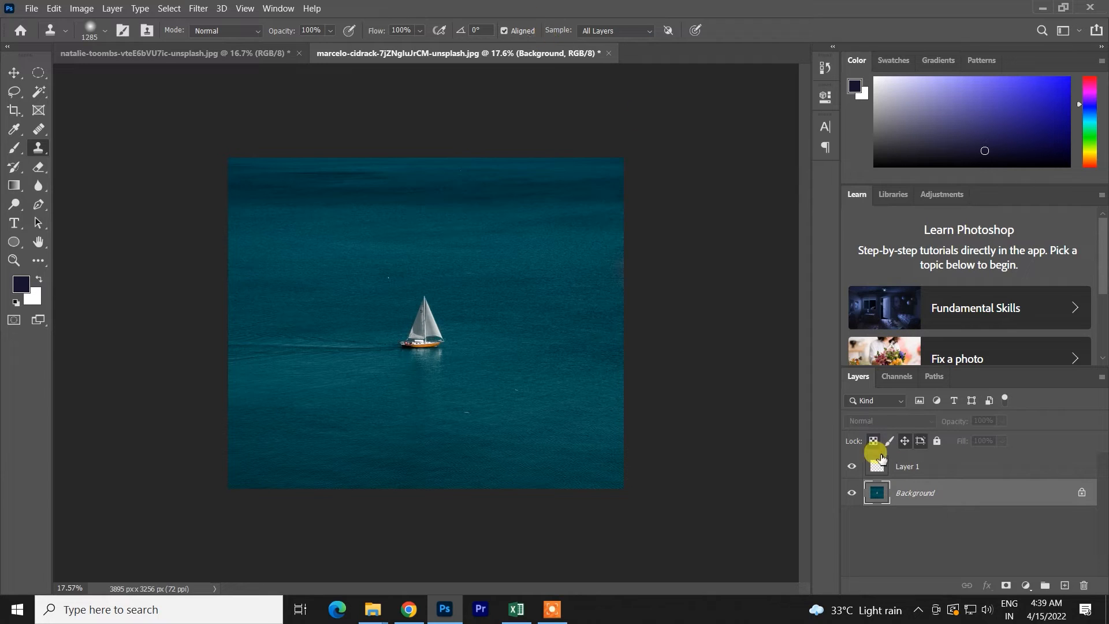
pyautogui.click(904, 471)
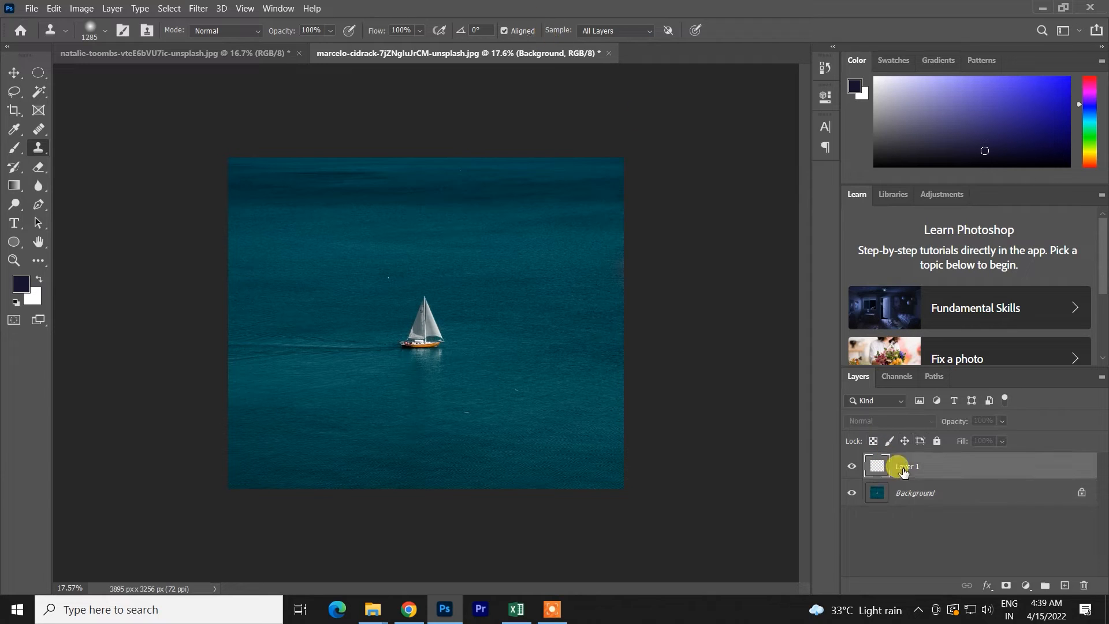
pyautogui.click(606, 32)
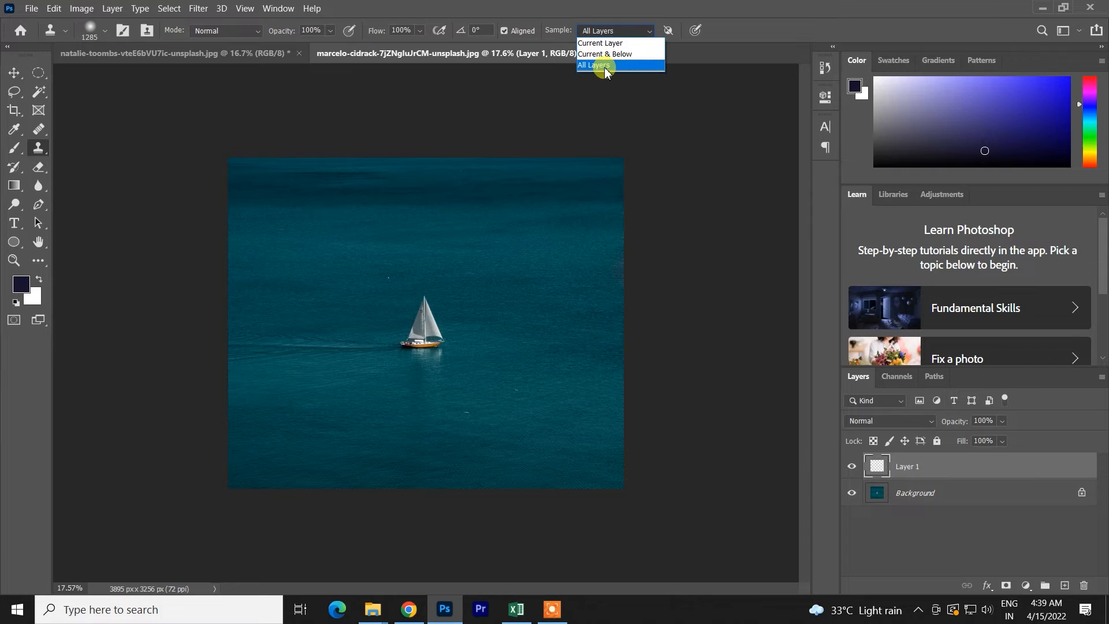
pyautogui.click(606, 66)
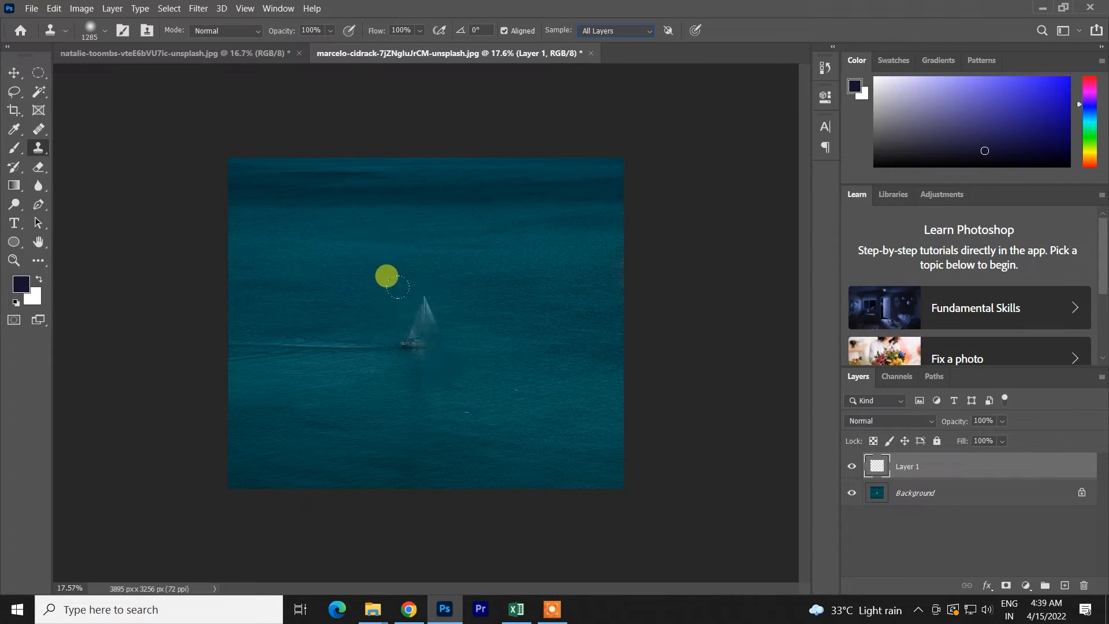
pyautogui.click(234, 34)
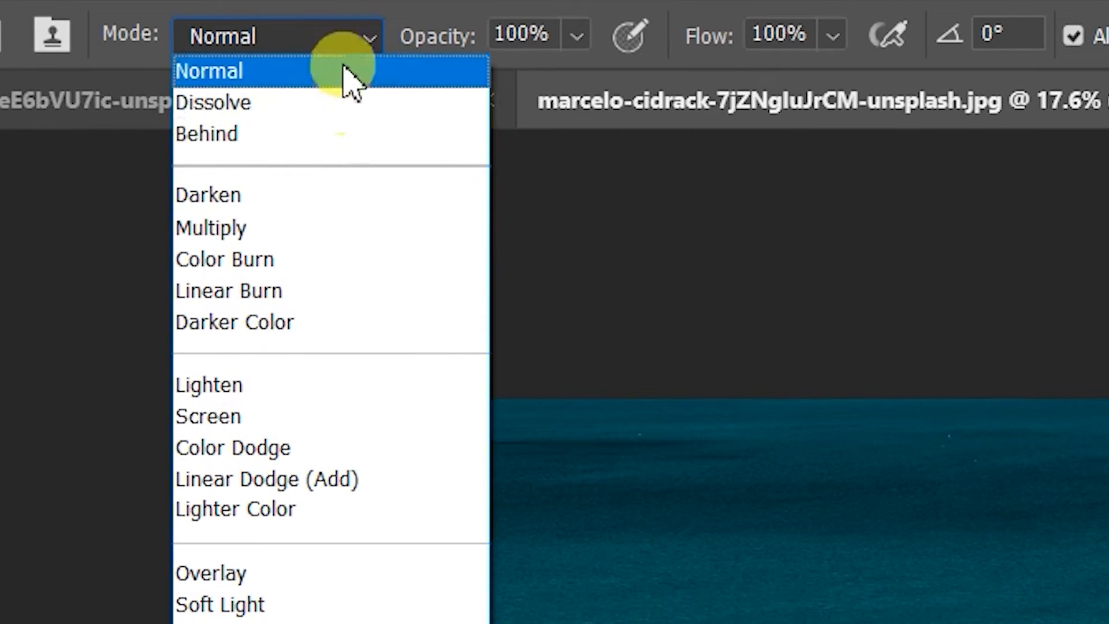
pyautogui.click(347, 80)
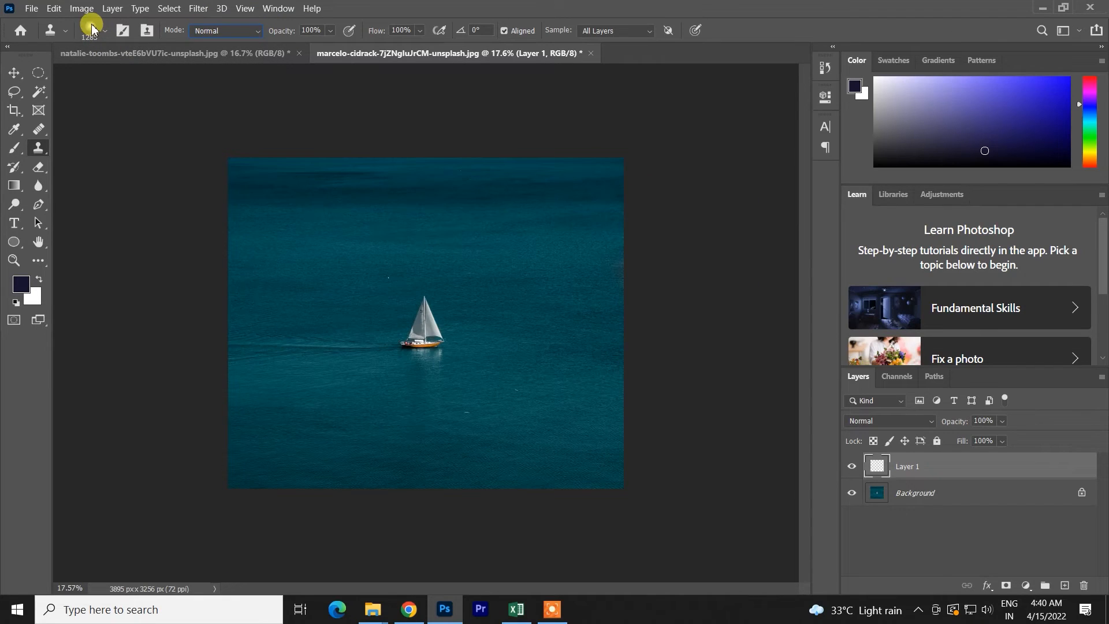
# - Try cloning the sailboat onto Layer 1 at a few spots in Normal mode, and undo the strokes and the added layer
pyautogui.moveTo(438, 266)
pyautogui.mouseDown()
pyautogui.moveTo(374, 263)
pyautogui.moveTo(374, 276)
pyautogui.mouseUp()
pyautogui.hotkey('ctrl', 'z')
pyautogui.keyDown('alt'); pyautogui.click(427, 327); pyautogui.keyUp('alt')
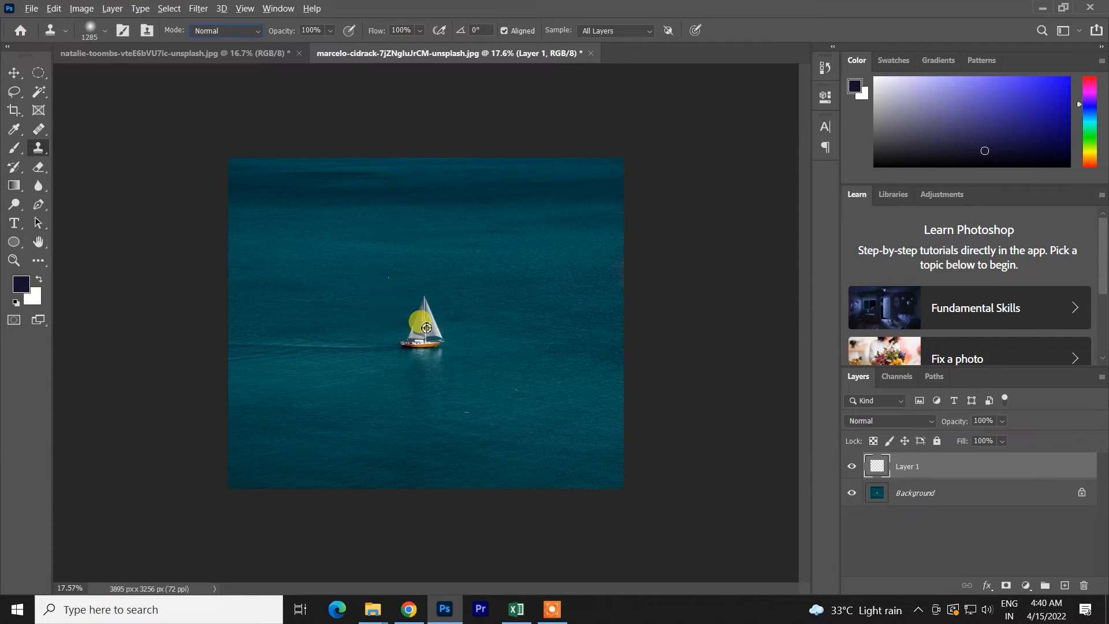
pyautogui.click(373, 274)
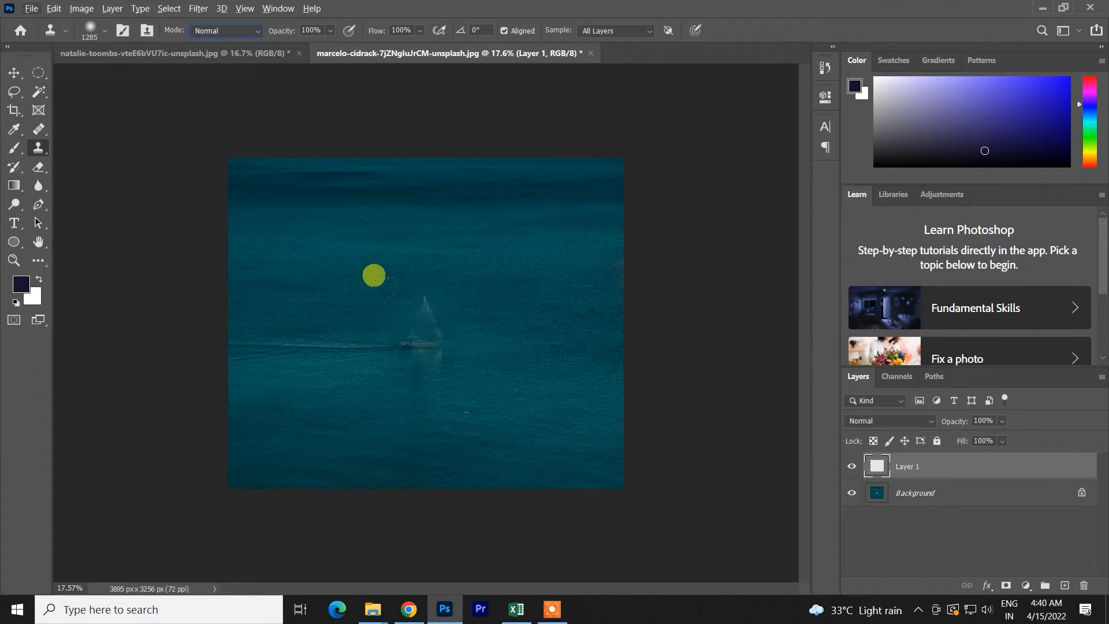
pyautogui.hotkey('ctrl', 'z')
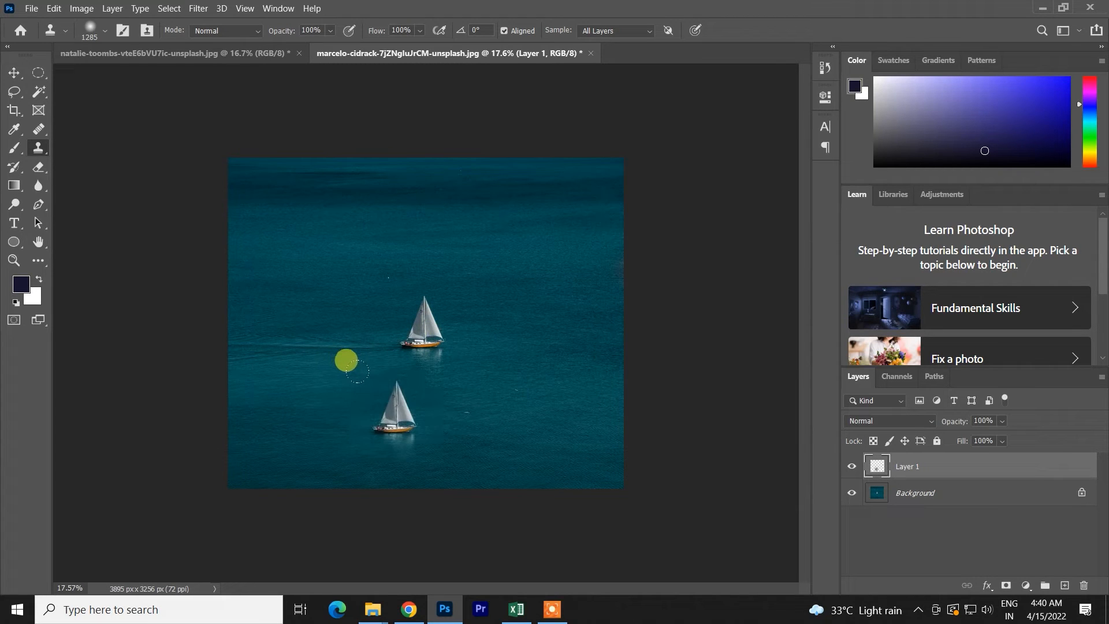
pyautogui.hotkey('ctrl', 'z')
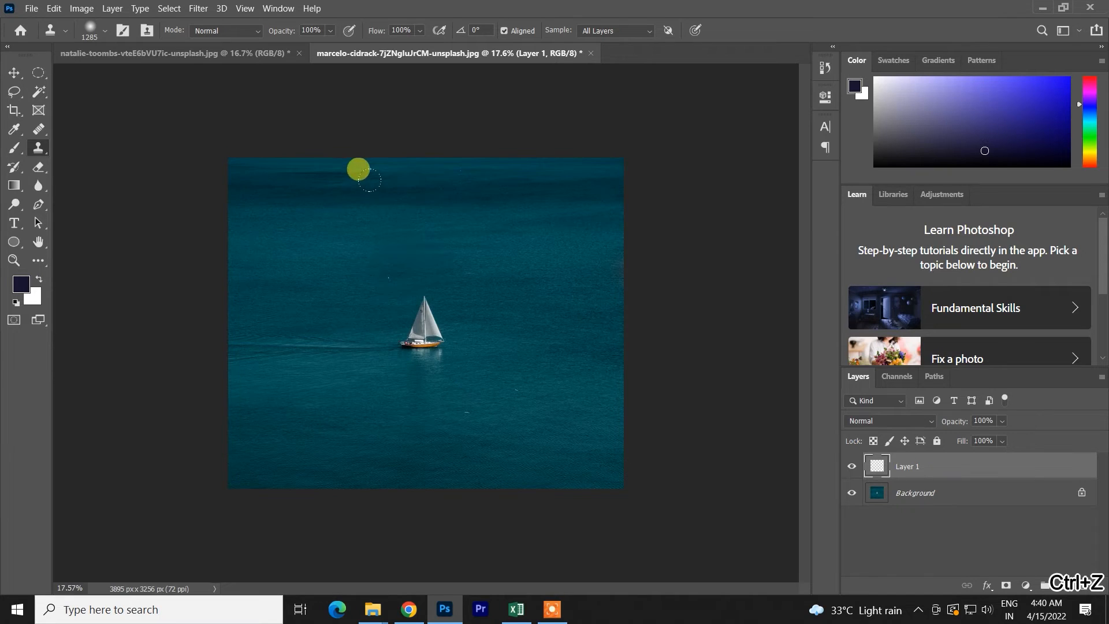
pyautogui.moveTo(410, 220); pyautogui.dragTo(354, 225)
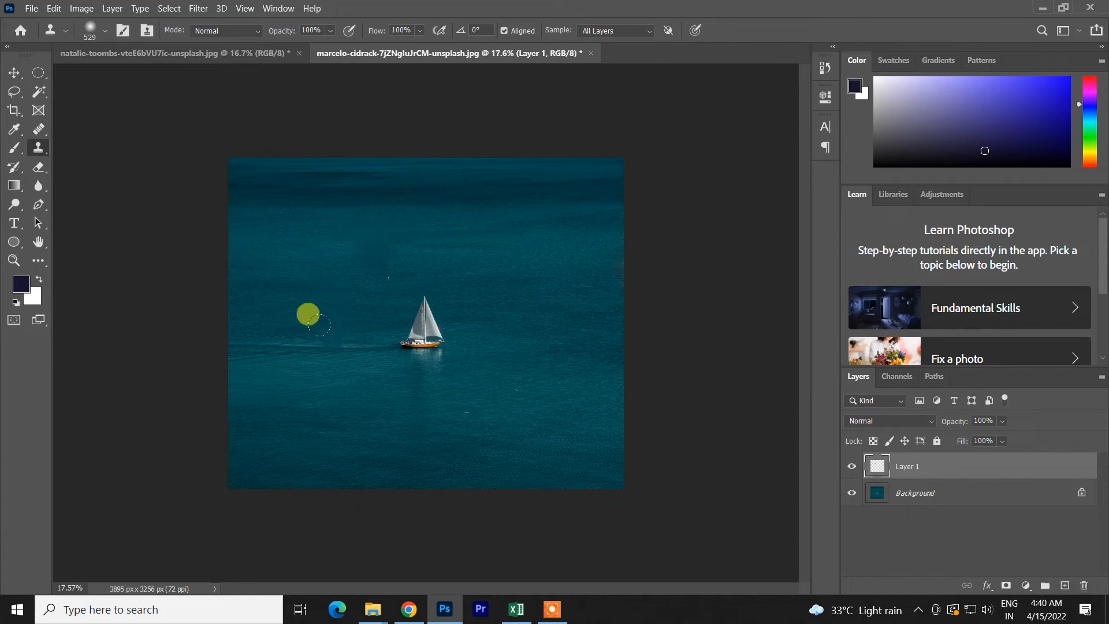
pyautogui.hotkey('ctrl', 'z')
# - Set the clone brush to about 1030 px, sample the sailboat and clone a second boat up and to the left of it on the background
pyautogui.moveTo(426, 329); pyautogui.dragTo(459, 340)
pyautogui.keyDown('alt'); pyautogui.click(429, 329); pyautogui.keyUp('alt')
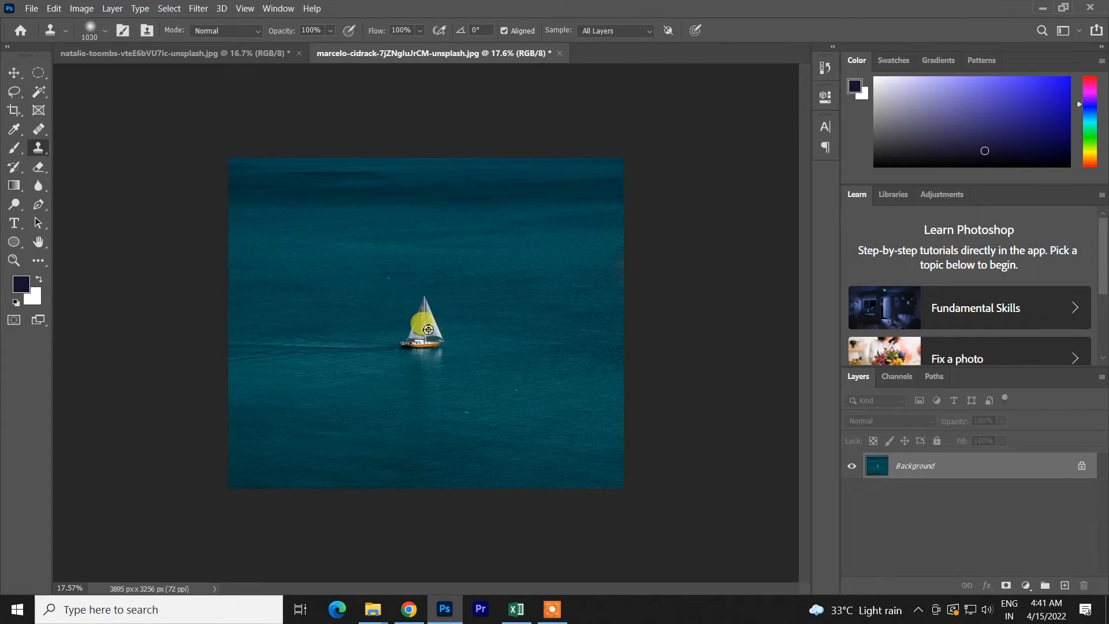
pyautogui.click(315, 237)
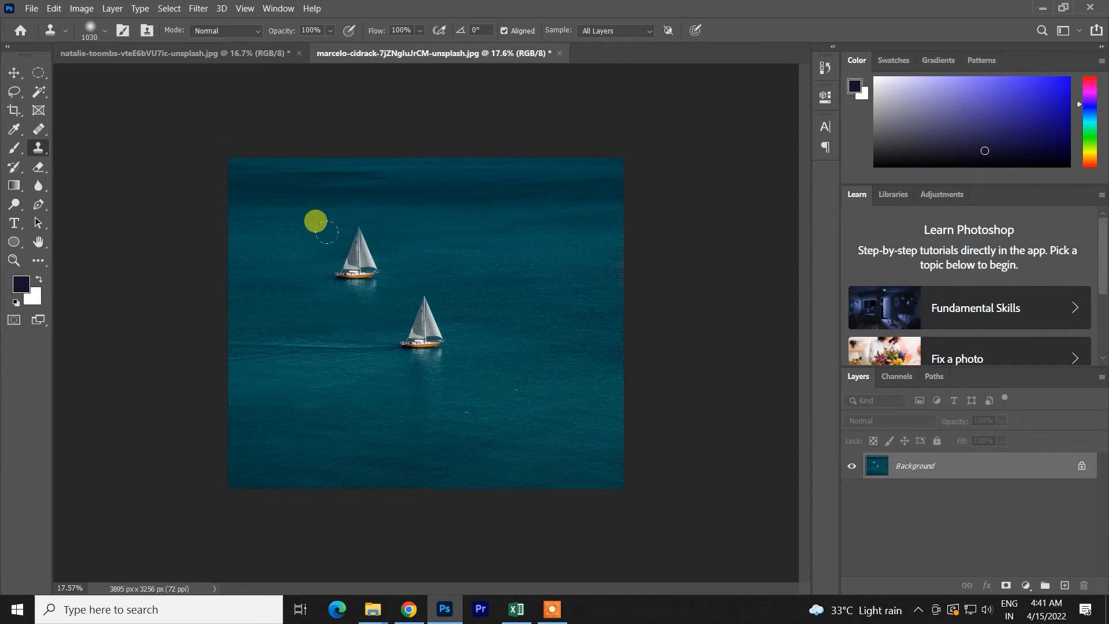
# - Undo the trial wake strokes, reduce the clone brush to about 575 px and clone the wake behind the second sailboat
pyautogui.moveTo(307, 232)
pyautogui.mouseDown()
pyautogui.moveTo(205, 239)
pyautogui.moveTo(286, 227)
pyautogui.moveTo(258, 233)
pyautogui.moveTo(277, 233)
pyautogui.mouseUp()
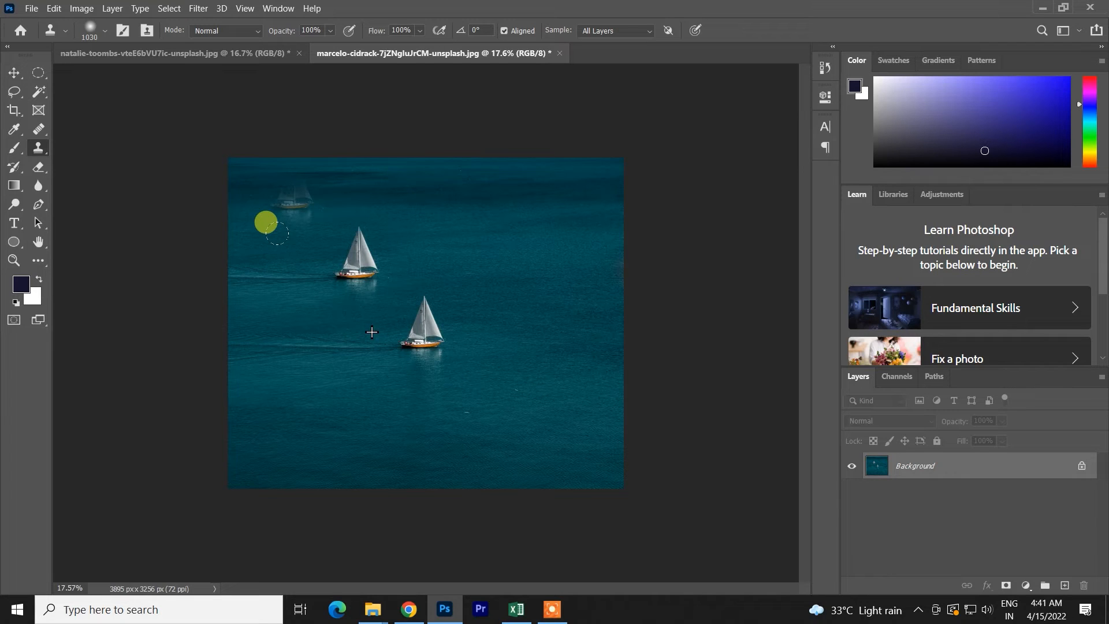
pyautogui.hotkey('ctrl', 'z')
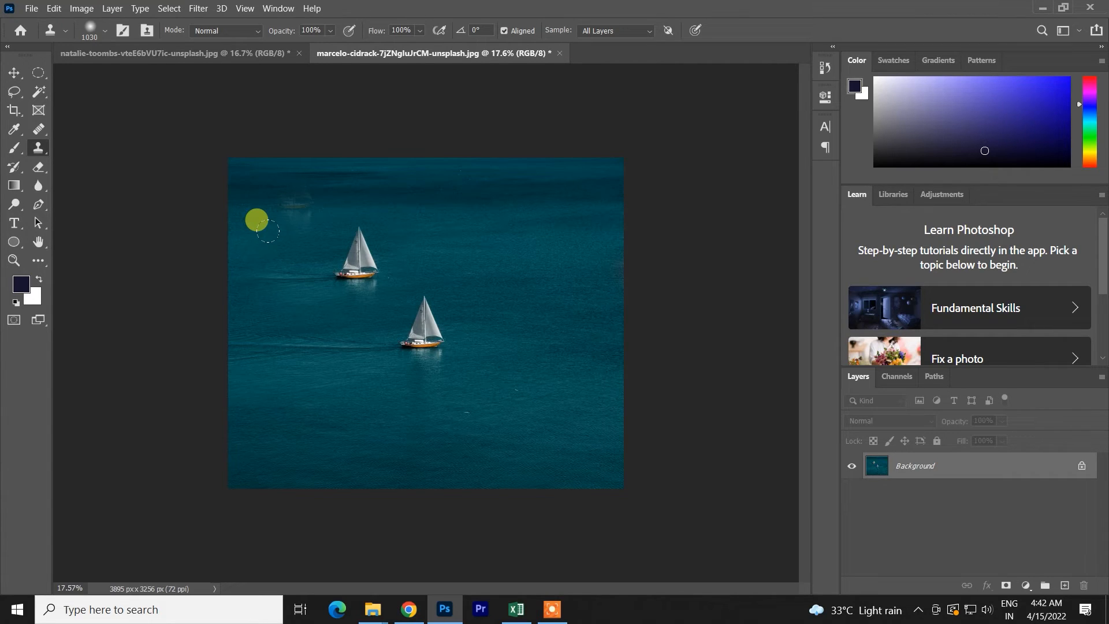
pyautogui.hotkey('ctrl', 'z')
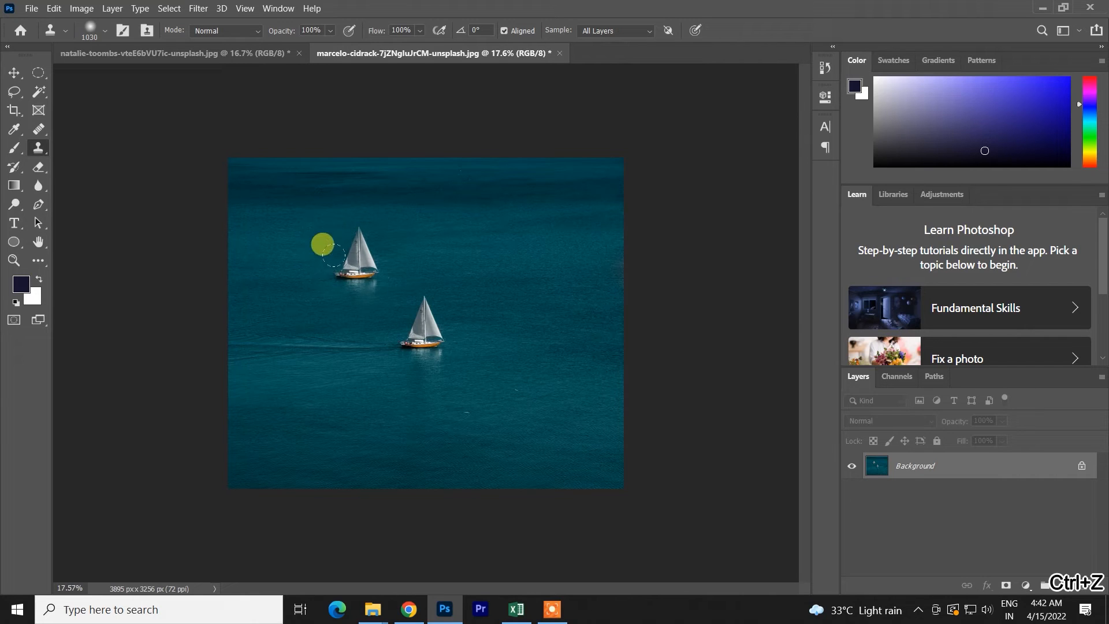
pyautogui.moveTo(416, 336)
pyautogui.mouseDown()
pyautogui.moveTo(376, 342)
pyautogui.moveTo(388, 345)
pyautogui.mouseUp()
pyautogui.hotkey('ctrl', 'z')
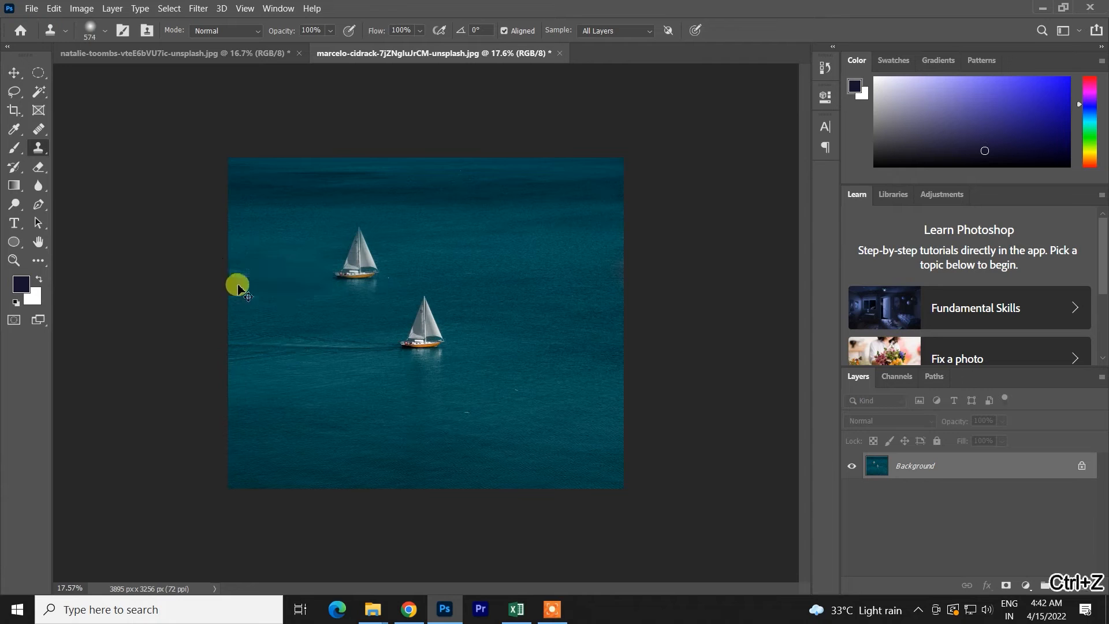
pyautogui.moveTo(316, 271)
pyautogui.mouseDown()
pyautogui.moveTo(348, 280)
pyautogui.moveTo(441, 241)
pyautogui.moveTo(327, 248)
pyautogui.moveTo(368, 272)
pyautogui.mouseUp()
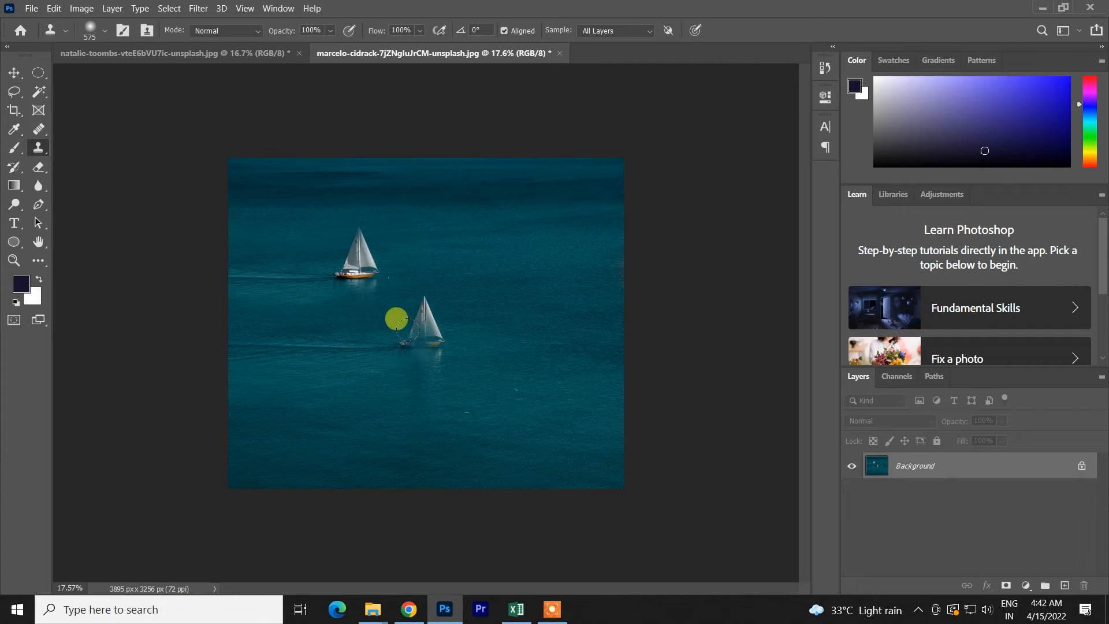
# - Try cloning a third sailboat with its wake near the image's lower edge at different brush sizes, and undo the strokes
pyautogui.press('v')
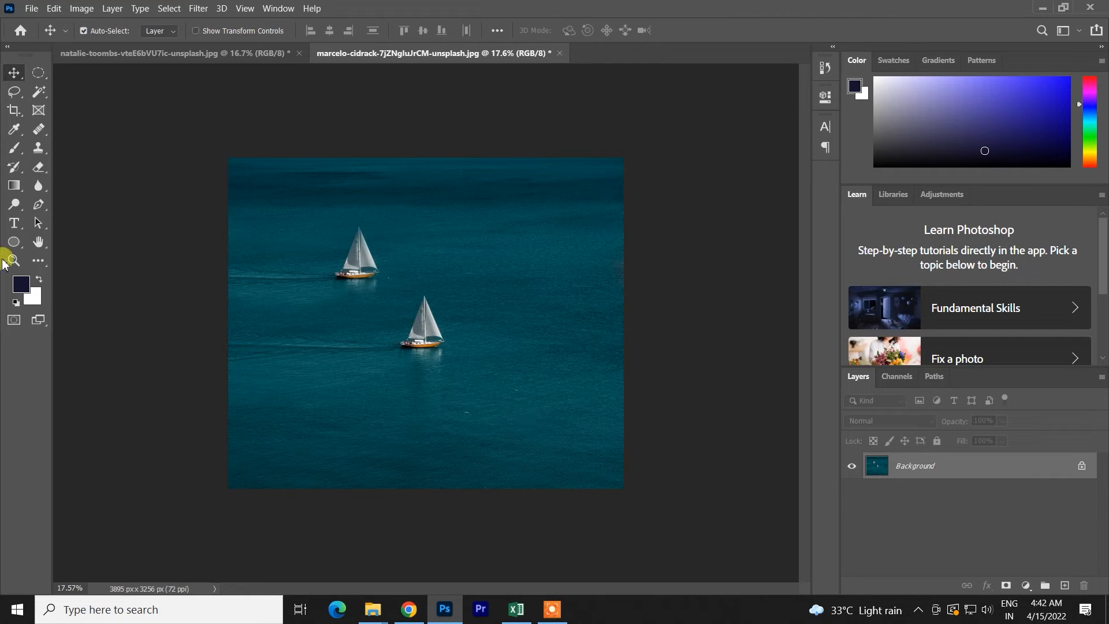
pyautogui.click(38, 148)
pyautogui.keyDown('alt'); pyautogui.click(427, 327); pyautogui.keyUp('alt')
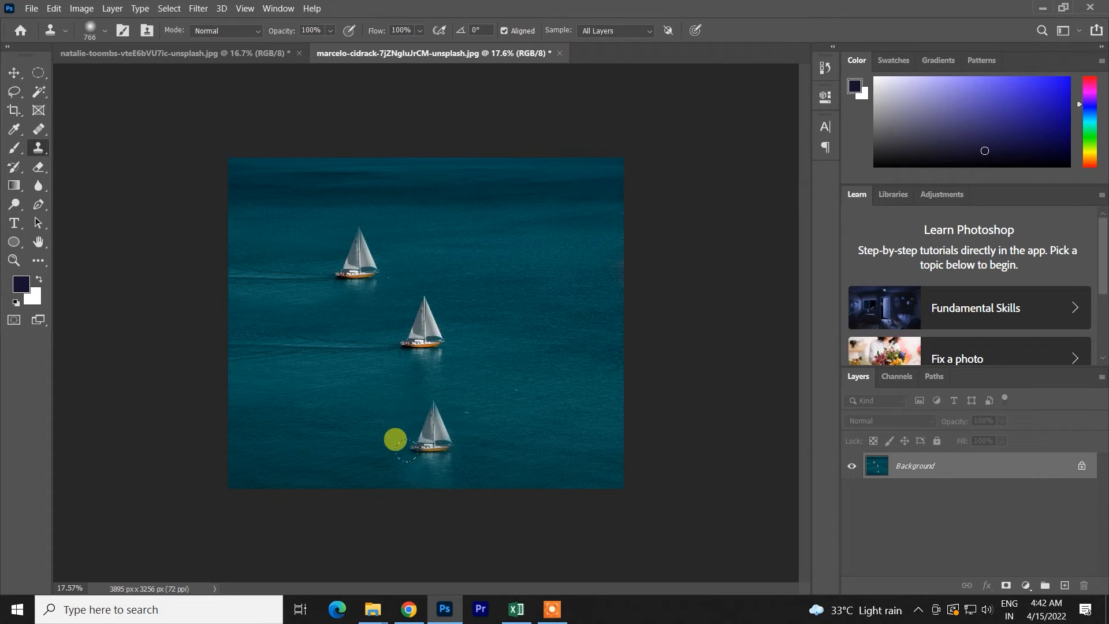
pyautogui.hotkey('ctrl', 'z')
pyautogui.moveTo(418, 335); pyautogui.dragTo(435, 339)
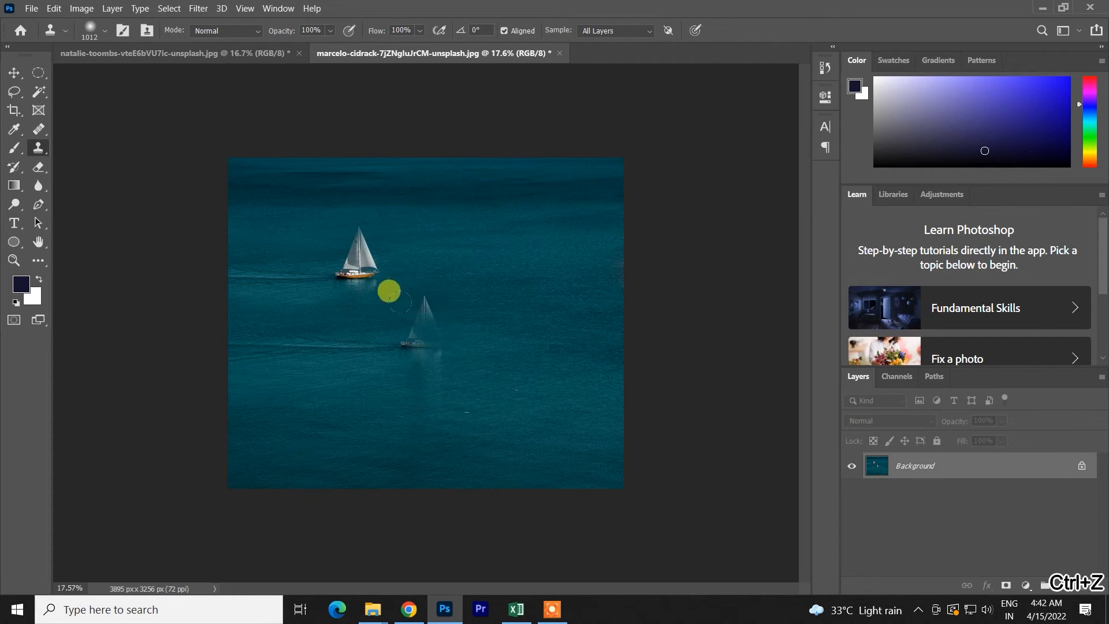
pyautogui.click(395, 401)
pyautogui.moveTo(436, 435)
pyautogui.mouseDown()
pyautogui.moveTo(402, 440)
pyautogui.moveTo(420, 454)
pyautogui.moveTo(391, 445)
pyautogui.moveTo(269, 456)
pyautogui.moveTo(346, 431)
pyautogui.moveTo(405, 520)
pyautogui.moveTo(363, 508)
pyautogui.moveTo(427, 488)
pyautogui.mouseUp()
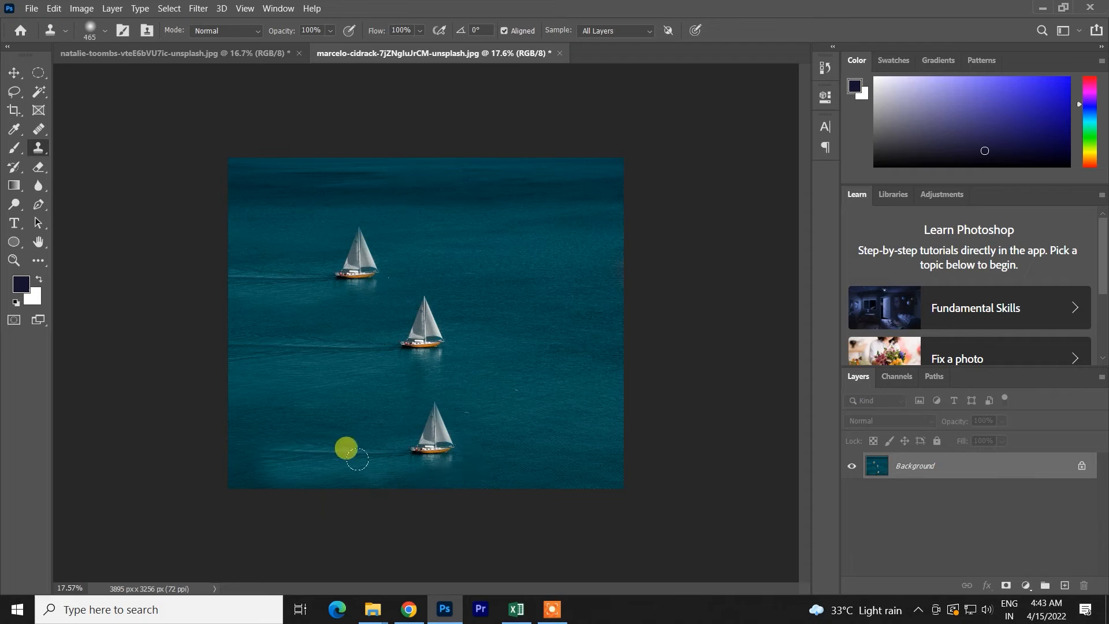
pyautogui.hotkey('ctrl', 'z')
pyautogui.hotkey('ctrl', 'z')
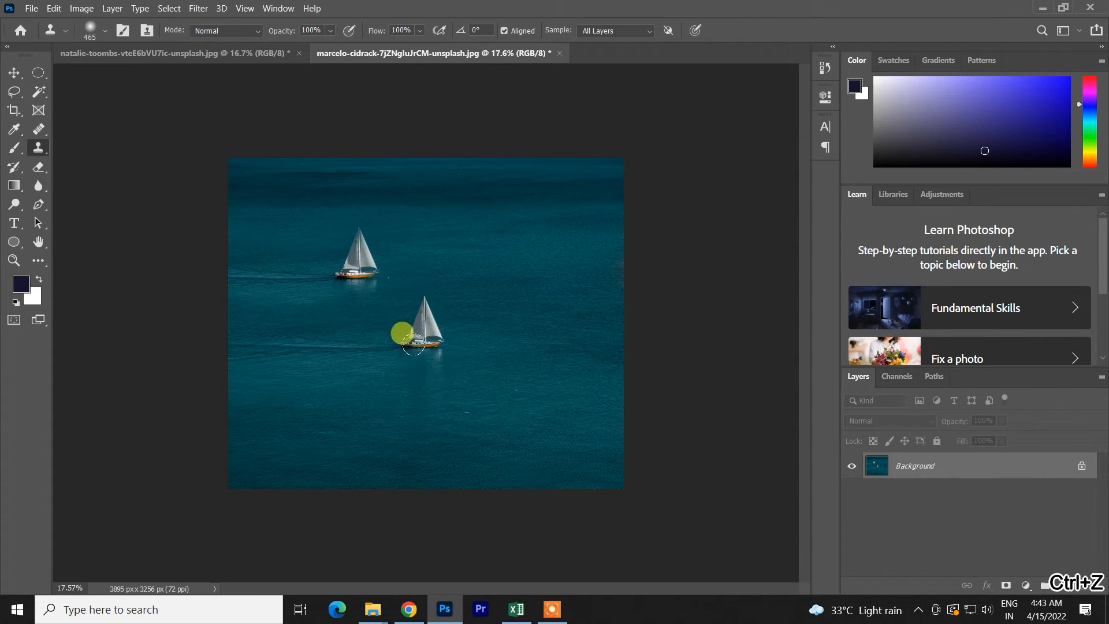
pyautogui.press('v')
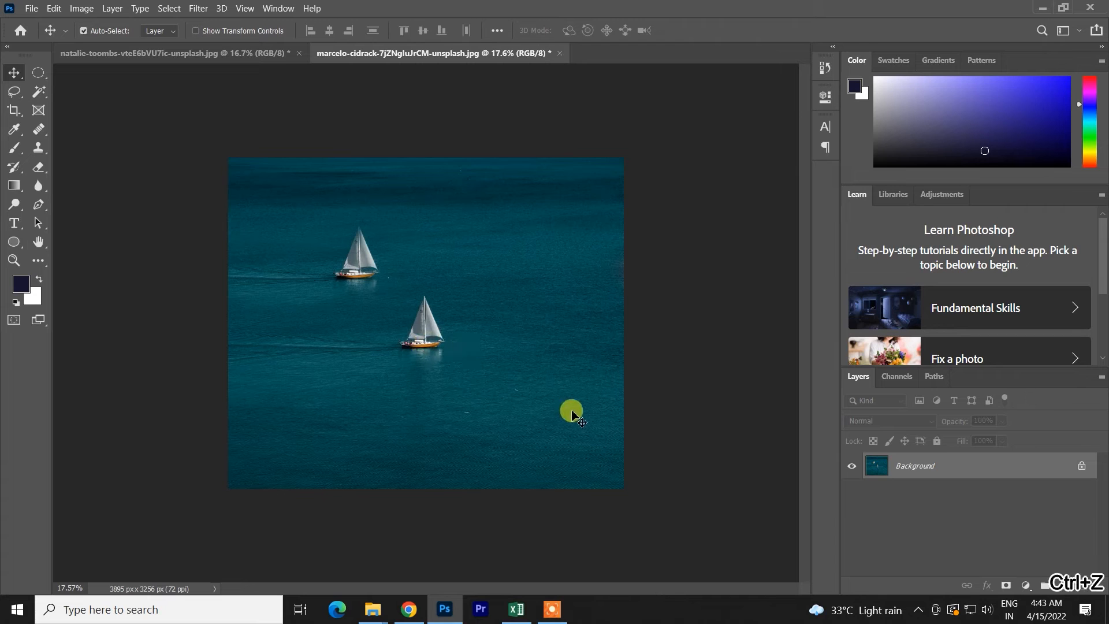
# - Switch to the photo of the man on the grassy hill with the Clone Stamp active and show the Clone Source settings
pyautogui.scroll(2, 412, 347)
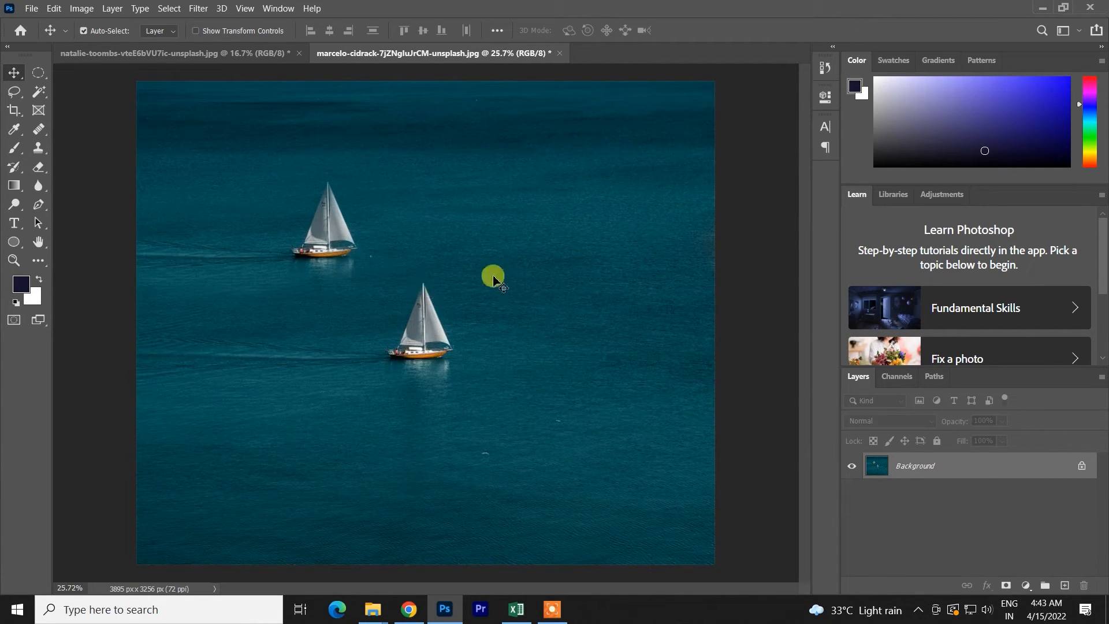
pyautogui.click(38, 148)
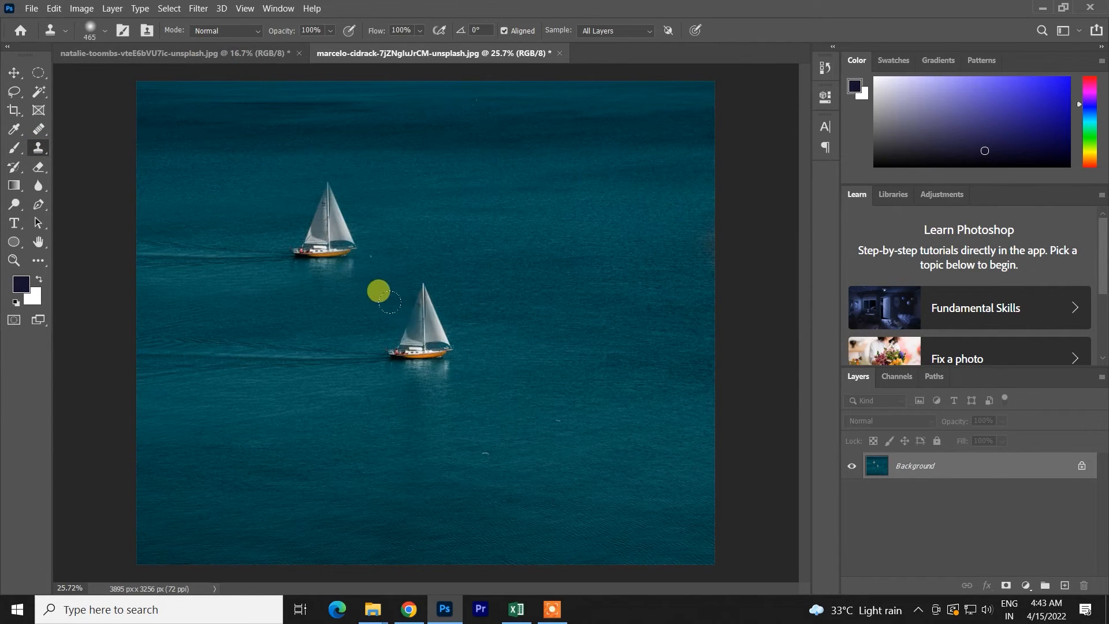
pyautogui.click(260, 49)
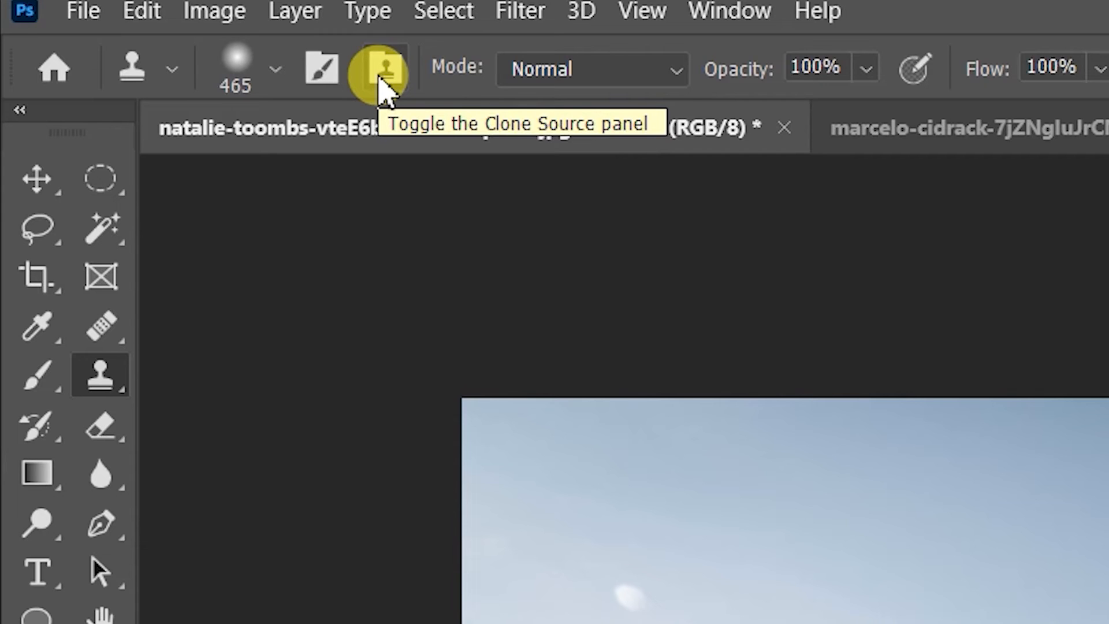
pyautogui.click(378, 77)
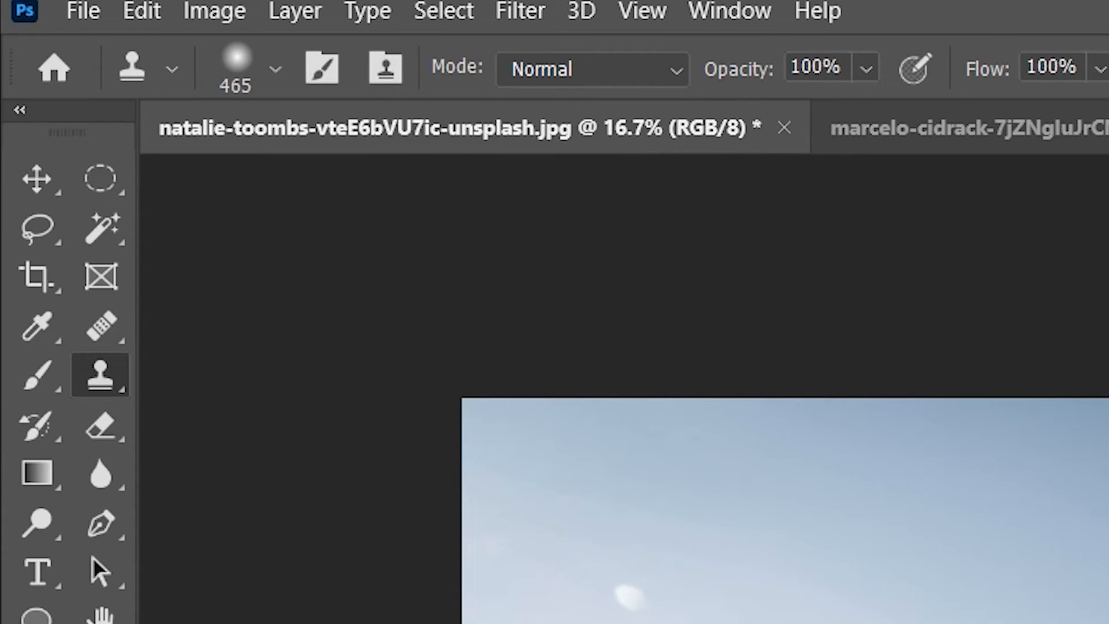
pyautogui.click(731, 12)
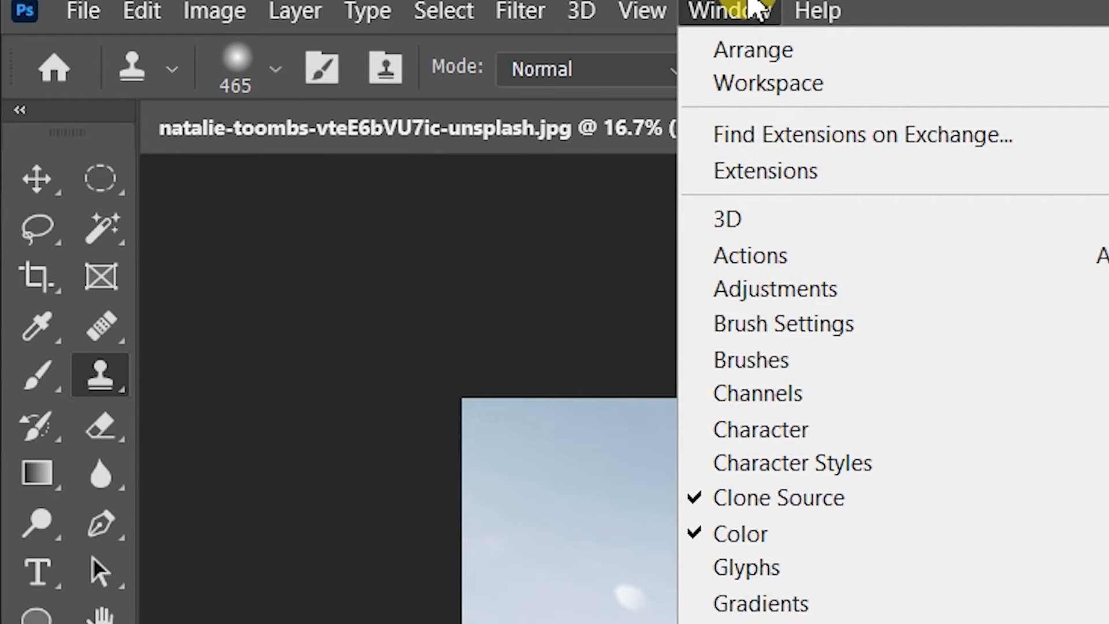
pyautogui.click(751, 5)
pyautogui.click(752, 6)
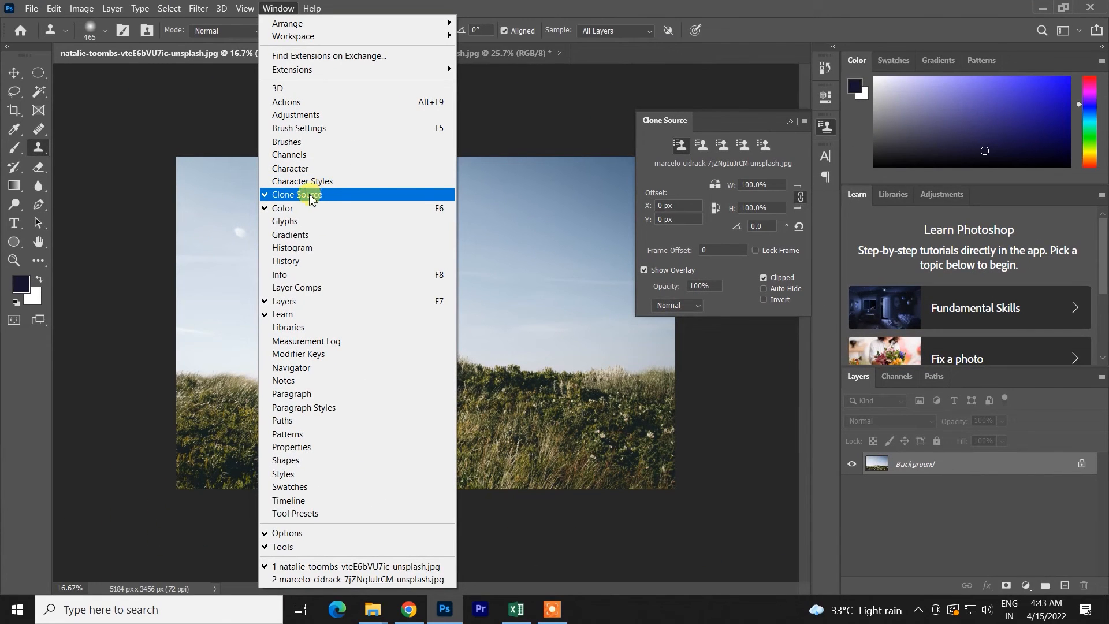
pyautogui.click(310, 195)
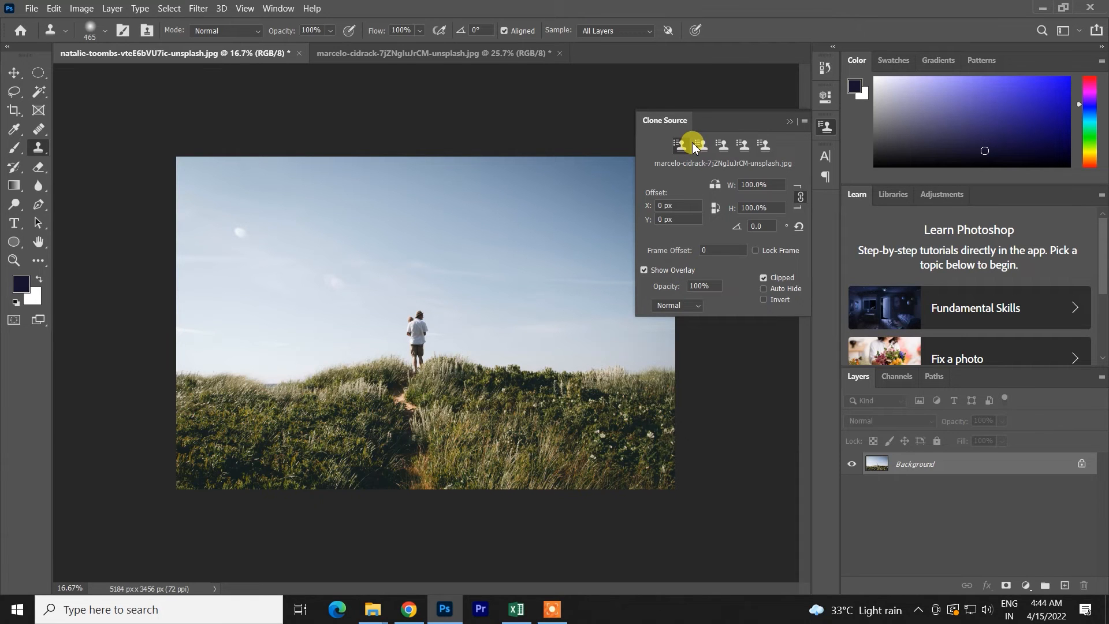
# - Compare the clone source in both images, try cloning the man with a brush of about 993 px, and undo it
pyautogui.click(422, 53)
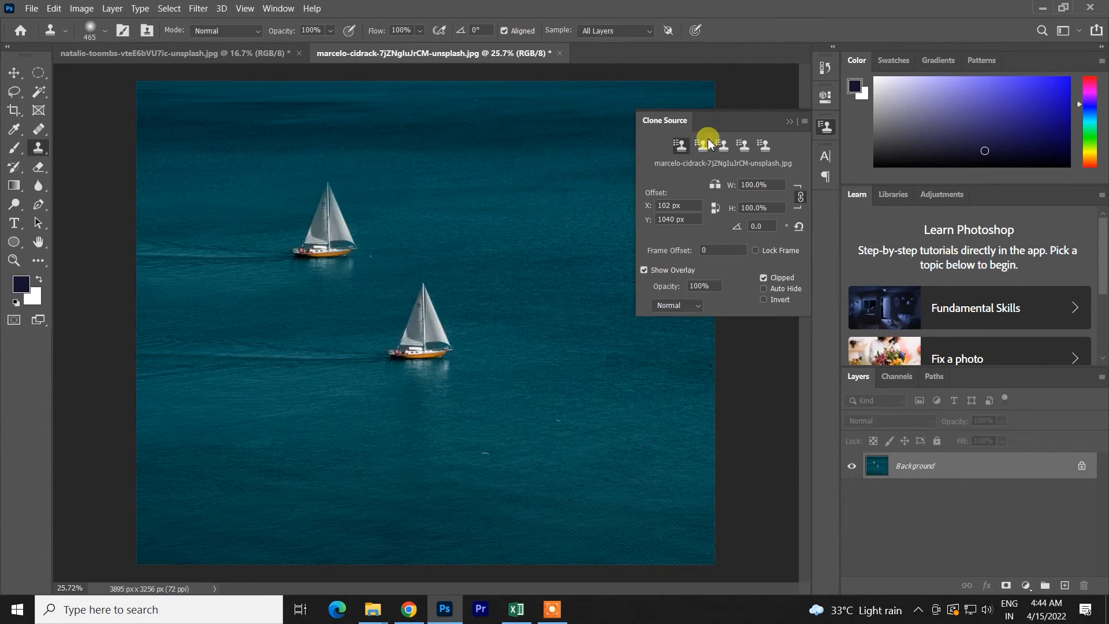
pyautogui.click(272, 54)
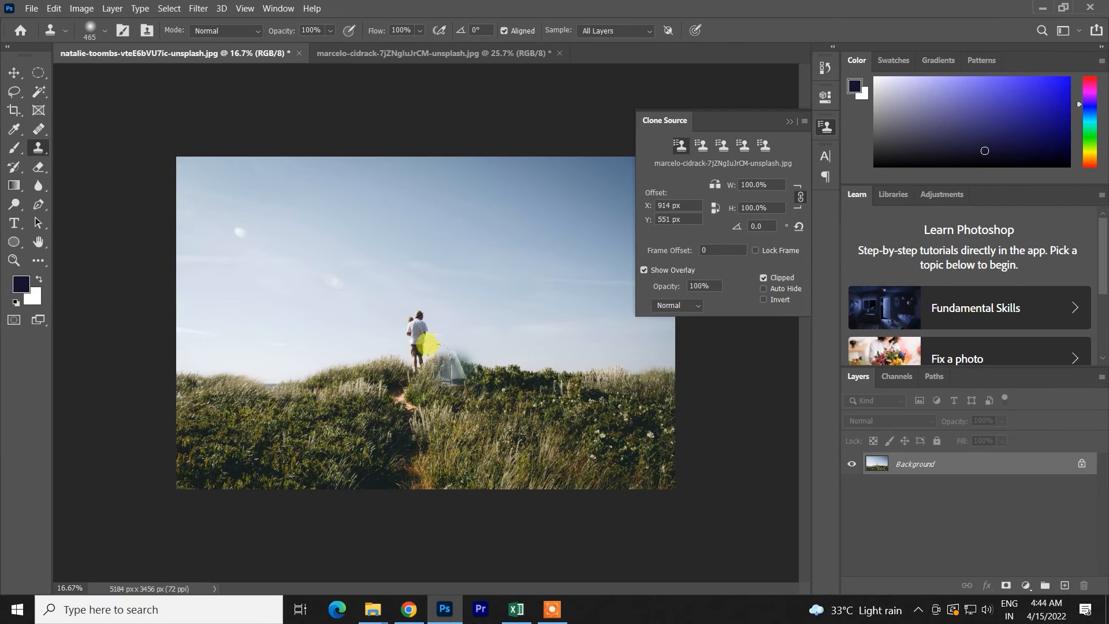
pyautogui.moveTo(435, 352); pyautogui.dragTo(460, 348)
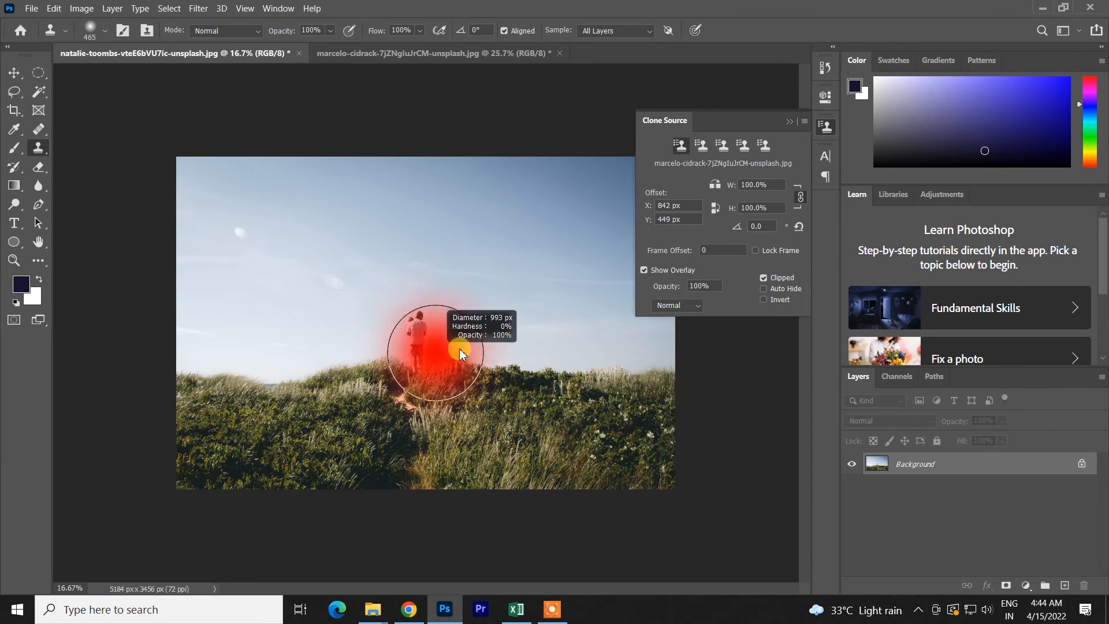
pyautogui.keyDown('alt'); pyautogui.click(415, 336); pyautogui.keyUp('alt')
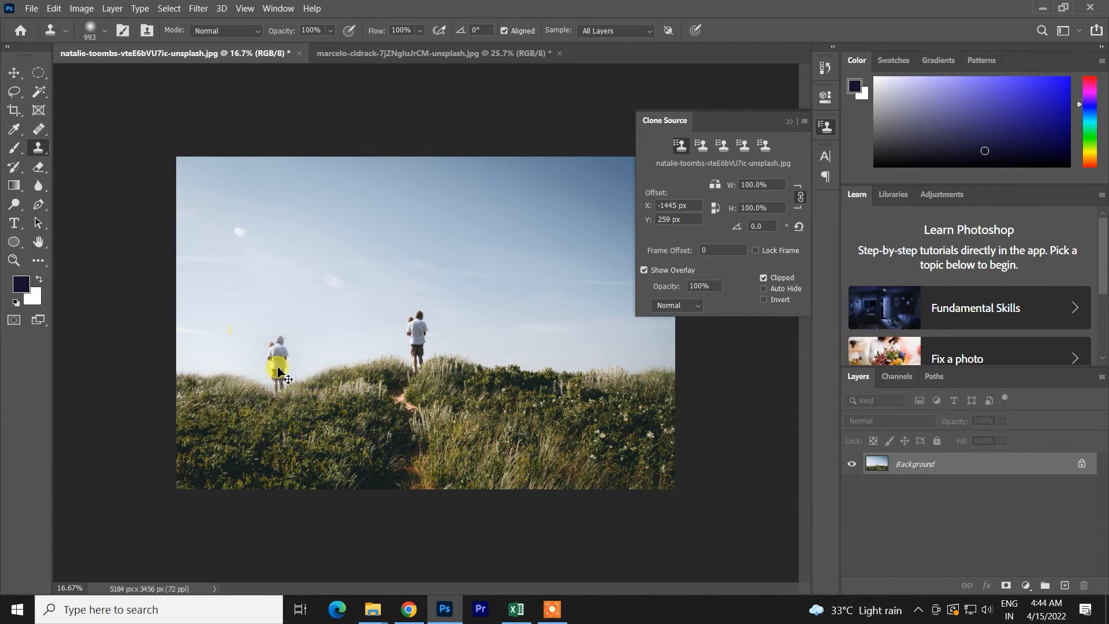
pyautogui.hotkey('ctrl', 'z')
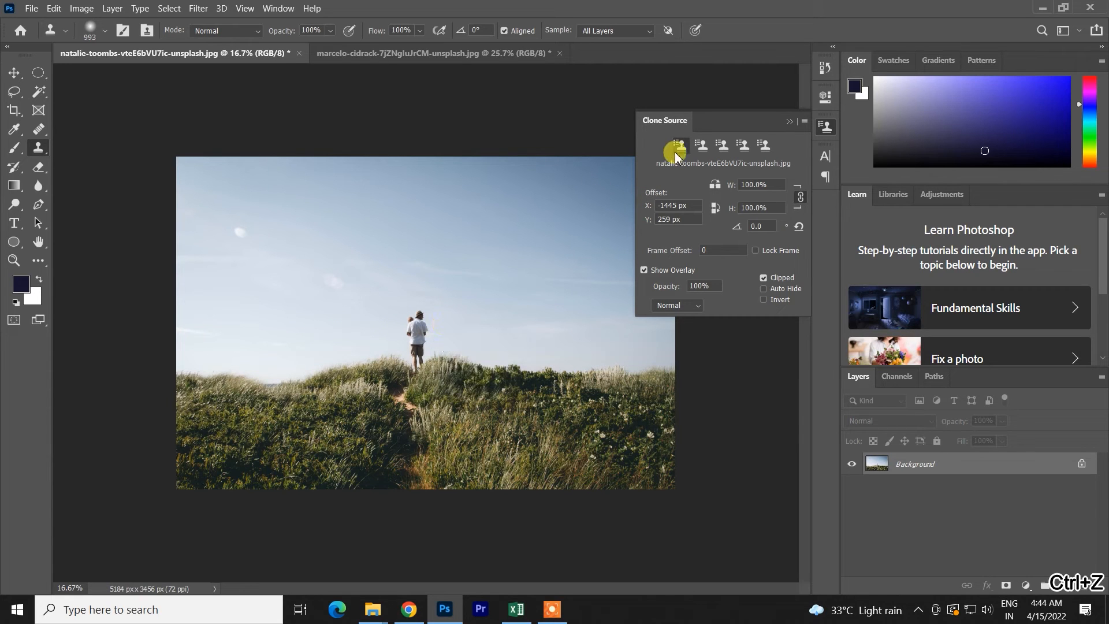
# - Resize the clone brush to about 1118 px, sample the man and clone him onto the hill to his left using the first clone source
pyautogui.moveTo(415, 345)
pyautogui.mouseDown()
pyautogui.moveTo(393, 334)
pyautogui.moveTo(461, 335)
pyautogui.moveTo(416, 240)
pyautogui.moveTo(431, 364)
pyautogui.mouseUp()
pyautogui.moveTo(443, 358); pyautogui.dragTo(415, 348)
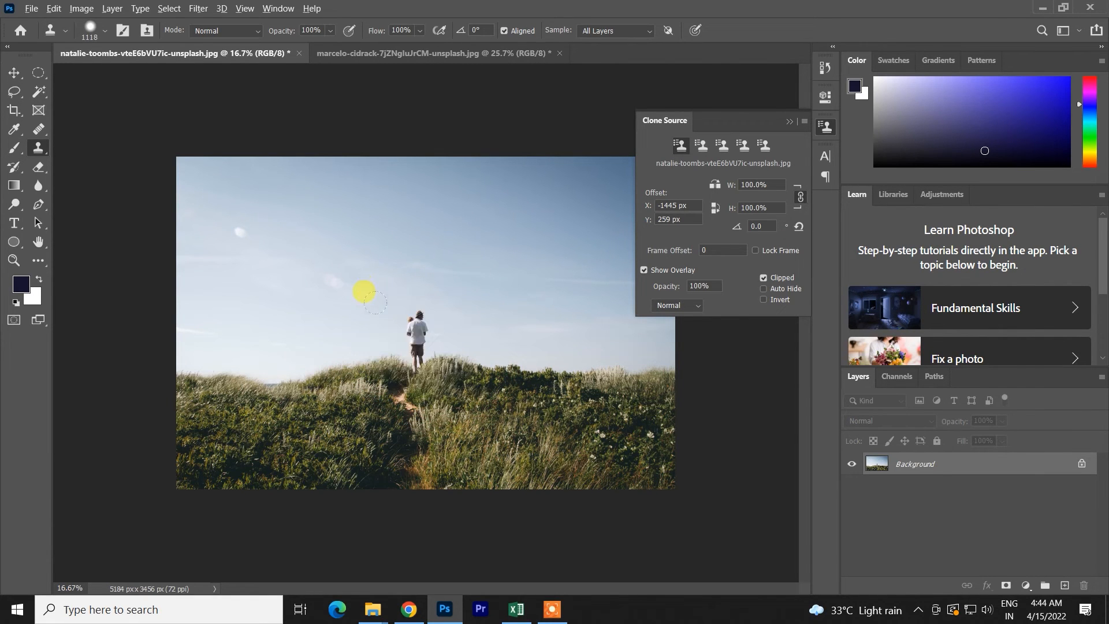
pyautogui.keyDown('alt'); pyautogui.click(418, 346); pyautogui.keyUp('alt')
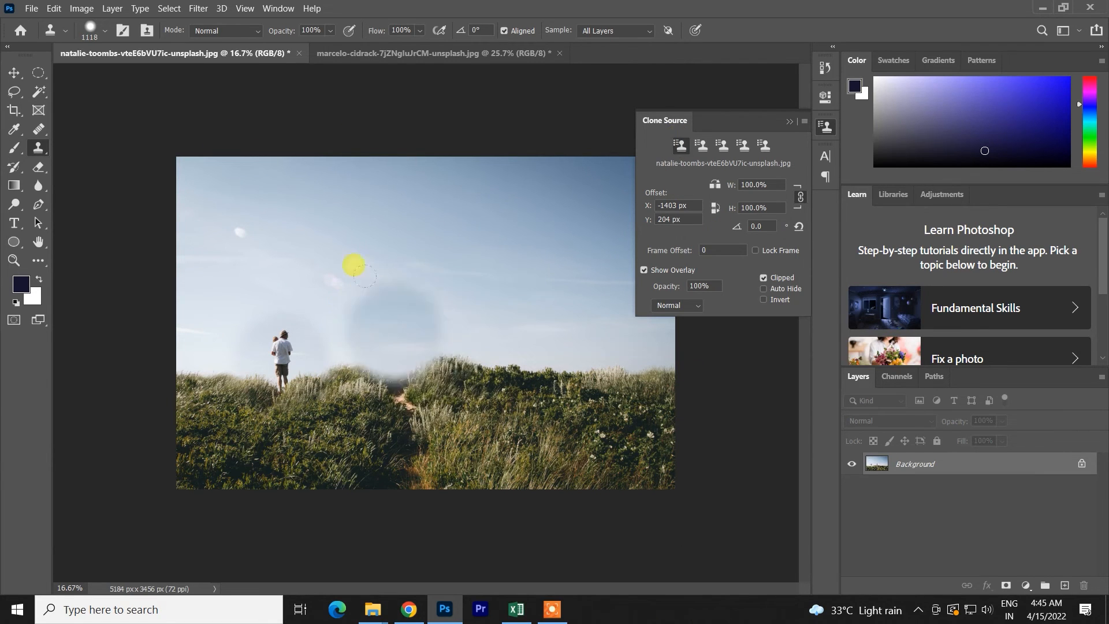
# - Select the second clone source, sample the sky to the right of the man and undo a trial clone stroke
pyautogui.click(703, 147)
pyautogui.keyDown('alt'); pyautogui.click(513, 214); pyautogui.keyUp('alt')
pyautogui.moveTo(559, 322)
pyautogui.mouseDown()
pyautogui.moveTo(656, 314)
pyautogui.moveTo(463, 250)
pyautogui.mouseUp()
pyautogui.hotkey('ctrl', 'z')
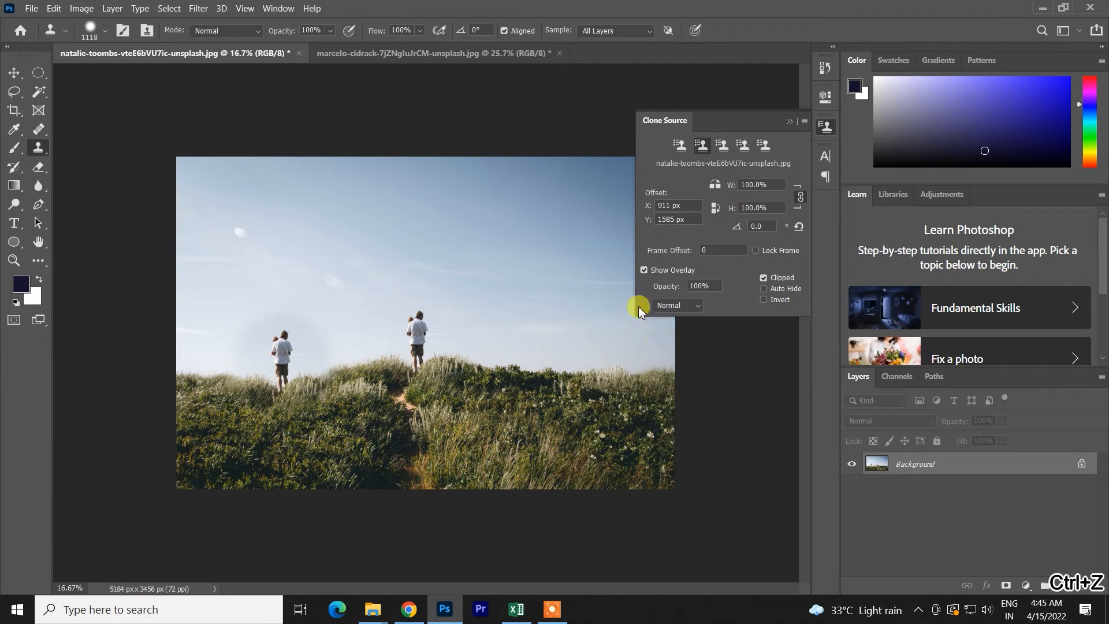
# - Resize the clone brush to about 705 px, sample the grass edge at the hill's far right and clone it over the cloned man's feet
pyautogui.moveTo(482, 416); pyautogui.dragTo(456, 164)
pyautogui.moveTo(454, 432); pyautogui.dragTo(431, 434)
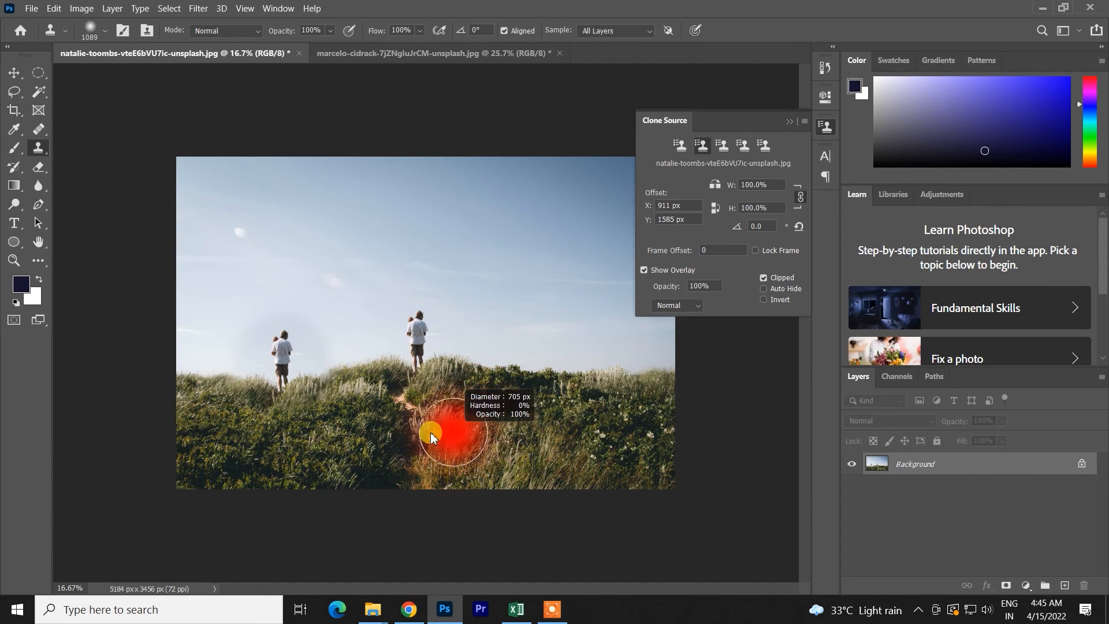
pyautogui.keyDown('alt'); pyautogui.click(618, 419); pyautogui.keyUp('alt')
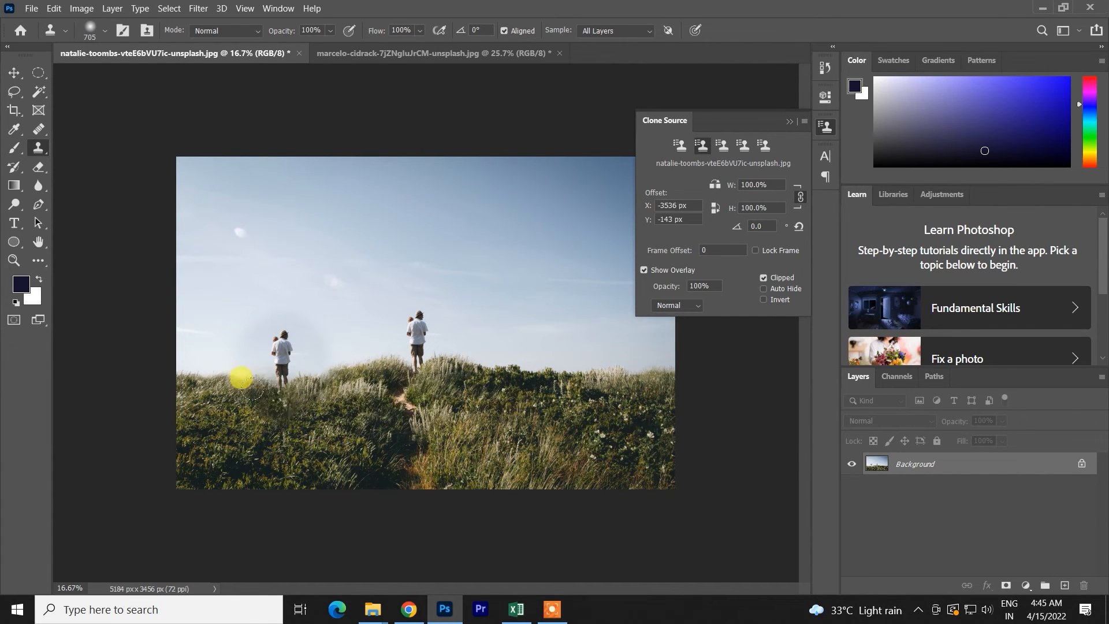
pyautogui.moveTo(246, 386)
pyautogui.mouseDown()
pyautogui.moveTo(121, 386)
pyautogui.moveTo(167, 496)
pyautogui.moveTo(350, 474)
pyautogui.moveTo(299, 439)
pyautogui.moveTo(268, 383)
pyautogui.mouseUp()
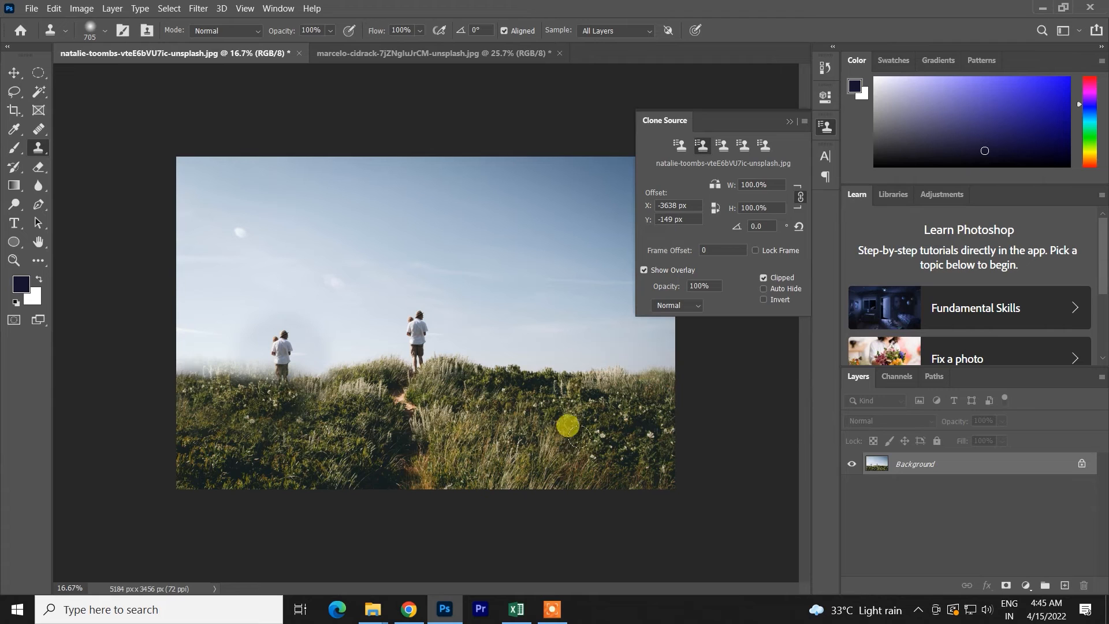
# - Select the third clone source, sample the sandy path below the original man and clone it onto the grass below the cloned man
pyautogui.click(725, 145)
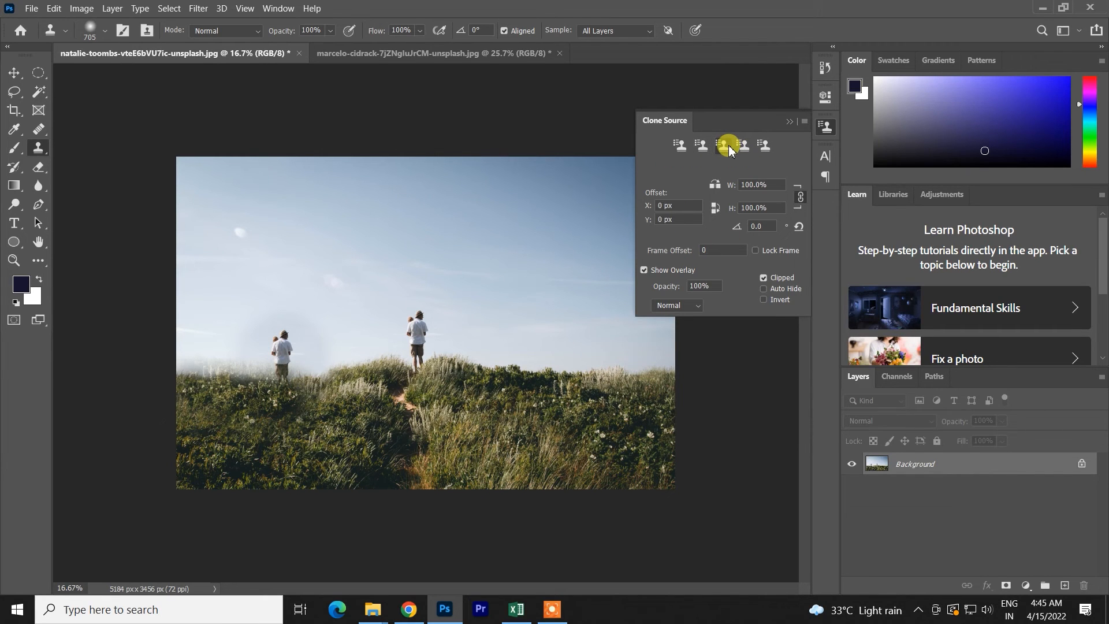
pyautogui.scroll(2, 458, 414)
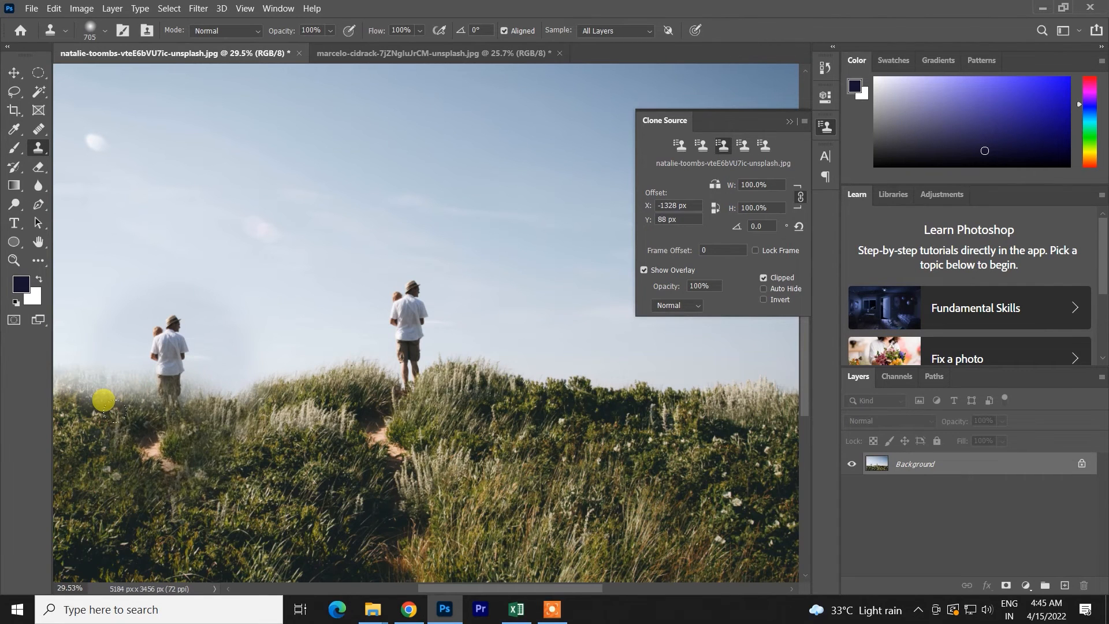
pyautogui.moveTo(149, 461); pyautogui.dragTo(135, 487)
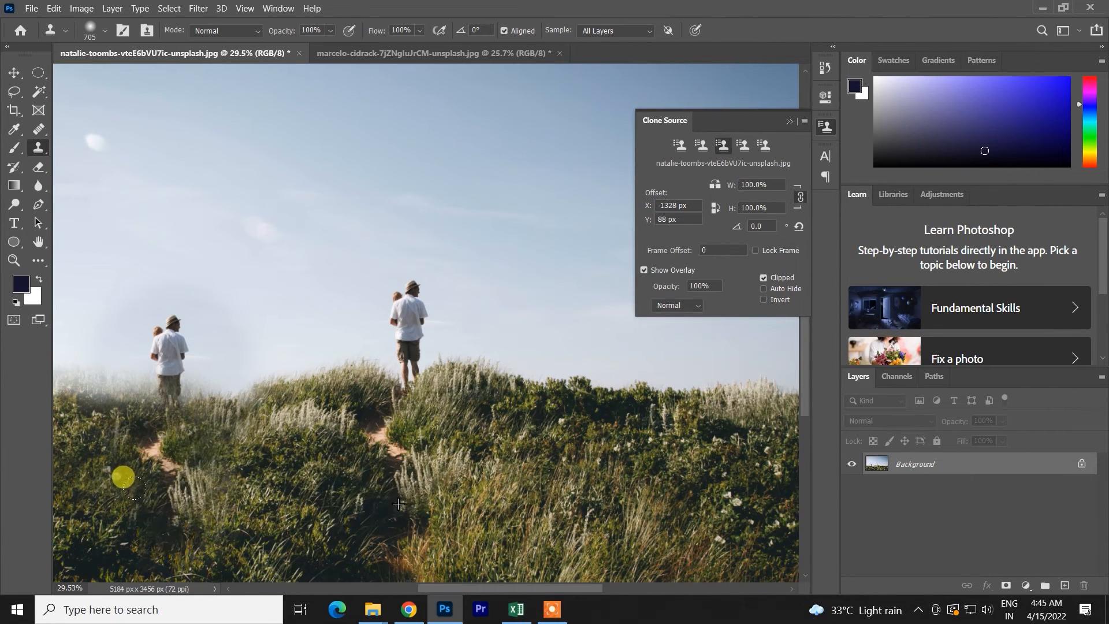
pyautogui.scroll(-3, 173, 507)
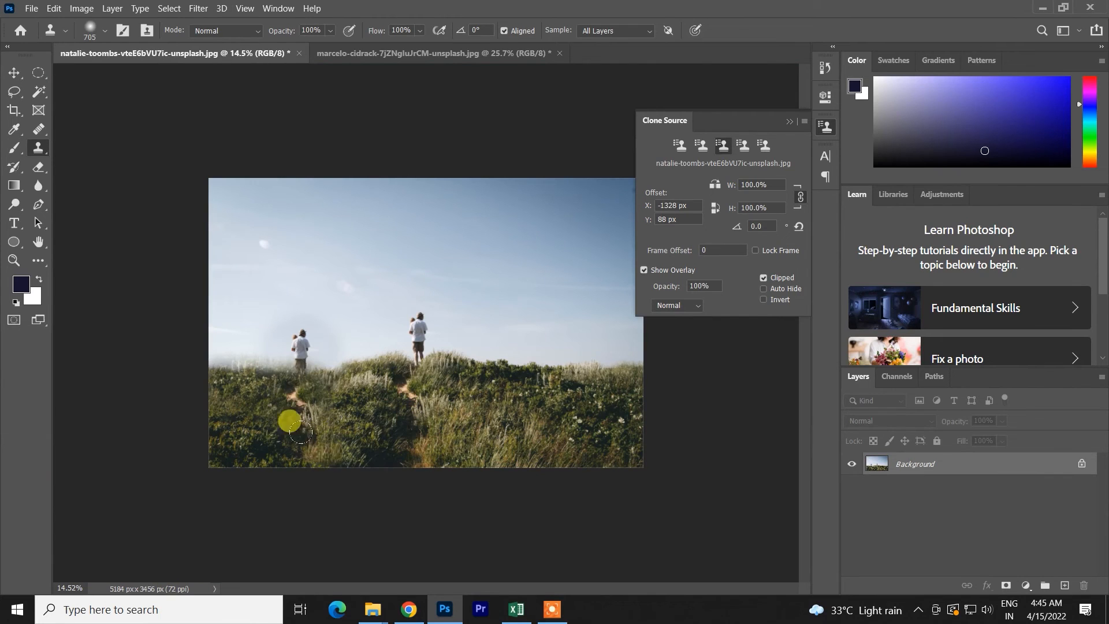
pyautogui.press('v')
pyautogui.scroll(2, 467, 333)
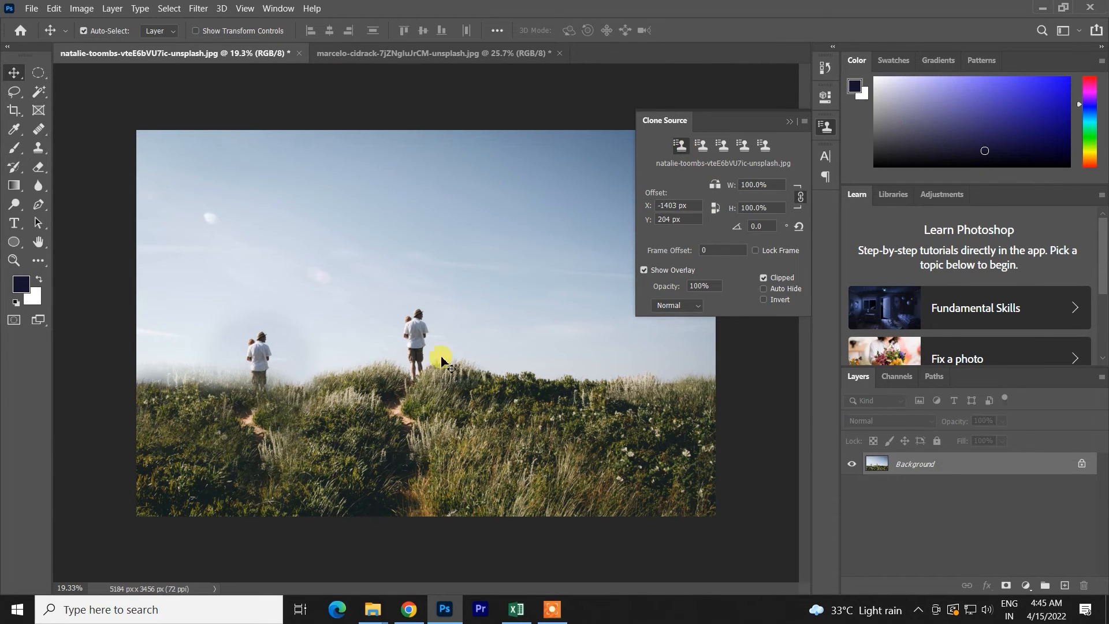
# - Preview the first, second and third clone sources over the photo with the Clone Stamp and undo the trial strokes
pyautogui.click(44, 152)
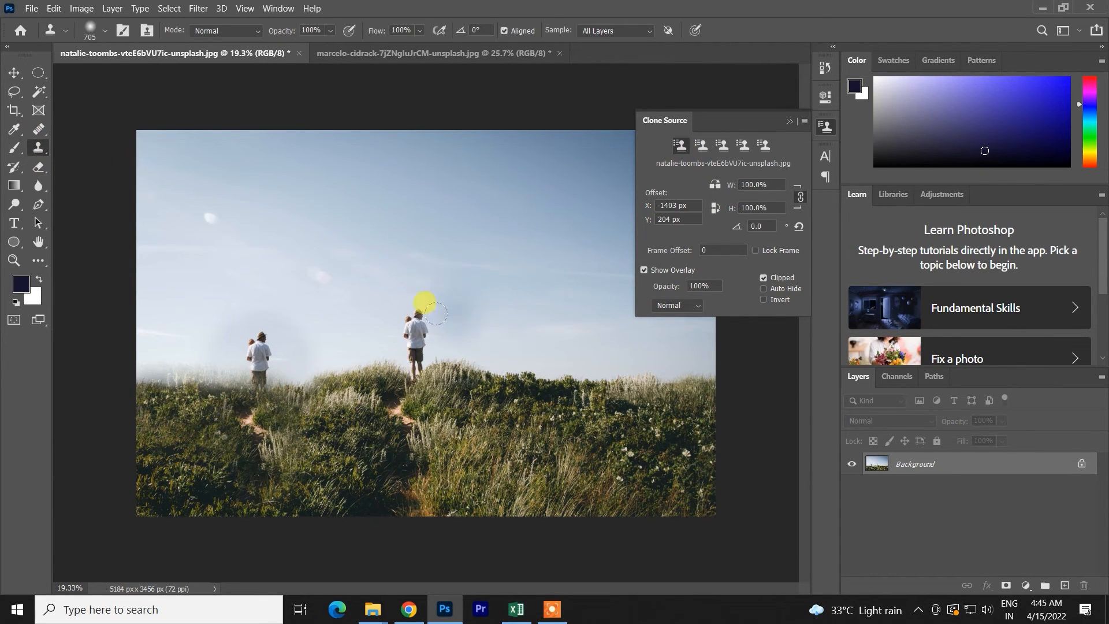
pyautogui.click(701, 145)
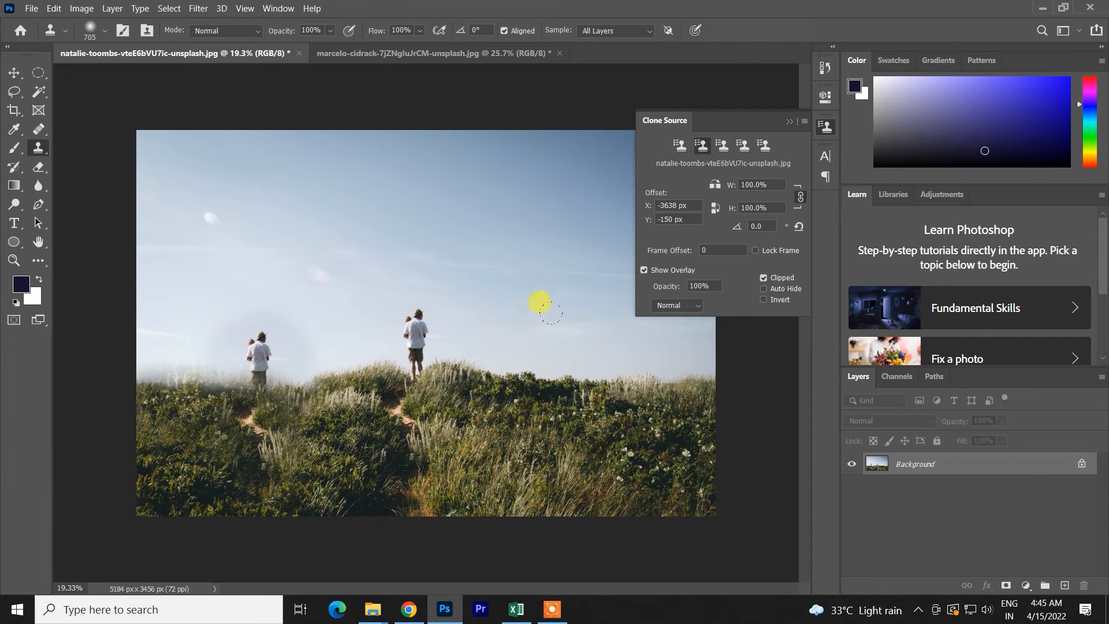
pyautogui.click(722, 145)
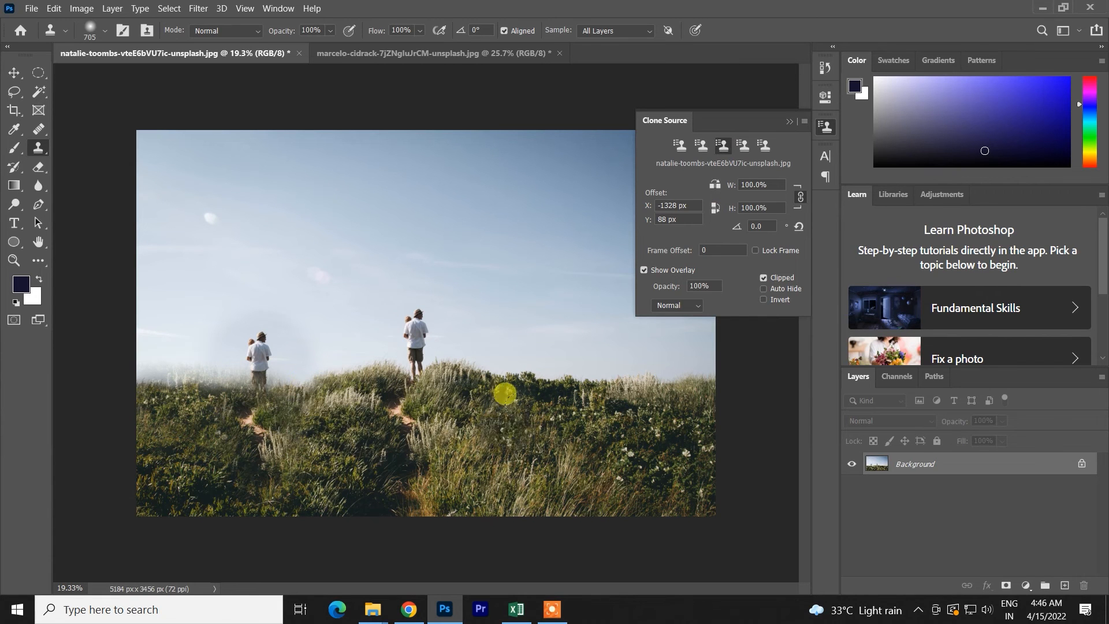
pyautogui.hotkey('ctrl', 'z')
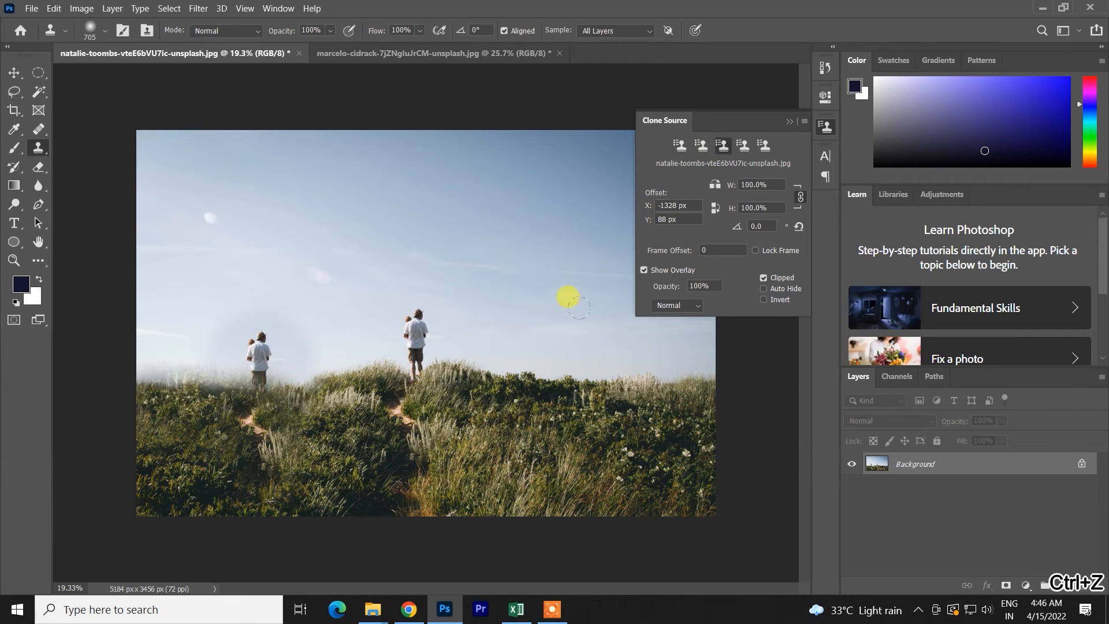
pyautogui.click(682, 145)
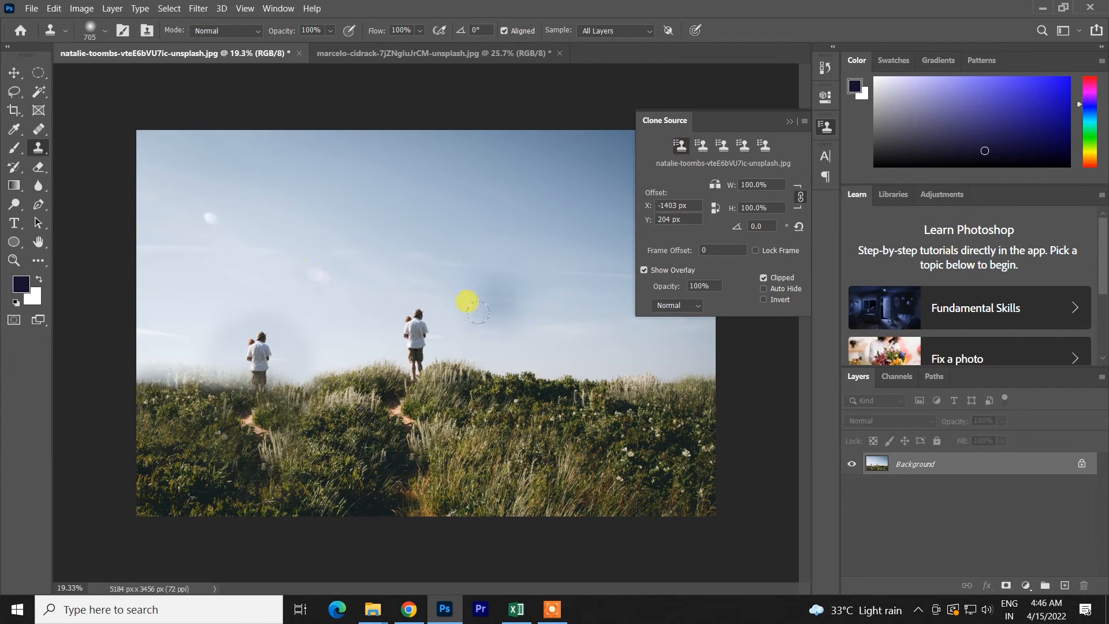
pyautogui.moveTo(475, 317); pyautogui.dragTo(508, 313)
pyautogui.hotkey('ctrl', 'z')
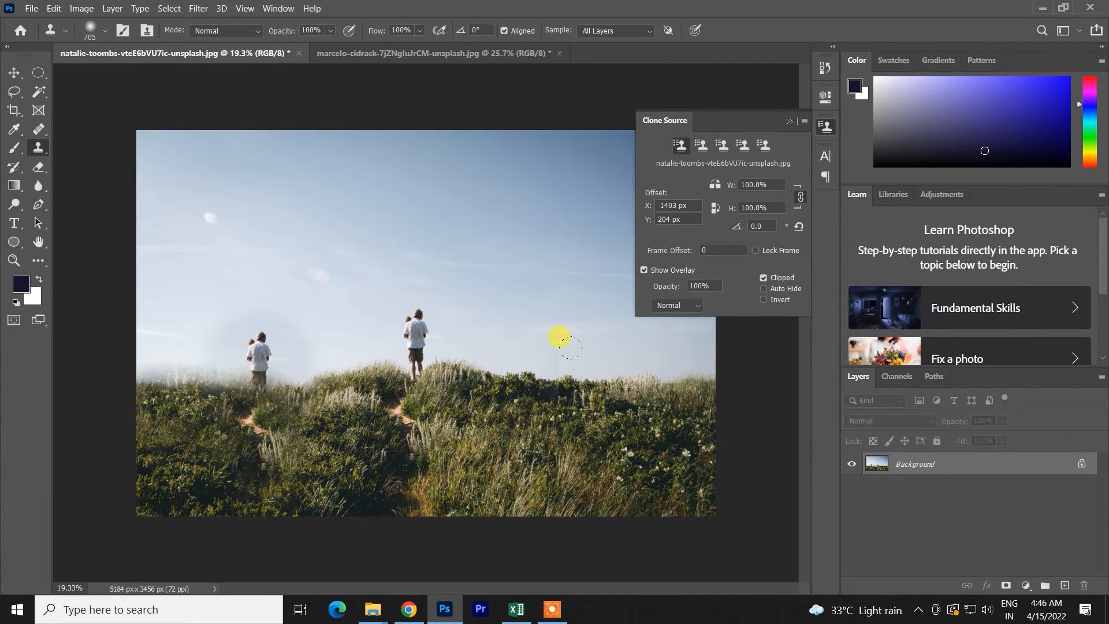
# - Undo the path and grass clone strokes around the cloned man
pyautogui.hotkey('ctrl', 'z')
pyautogui.hotkey('ctrl', 'z')
pyautogui.hotkey('ctrl', 'z')
pyautogui.hotkey('ctrl', 'z')
pyautogui.hotkey('ctrl', 'z')
pyautogui.hotkey('ctrl', 'z')
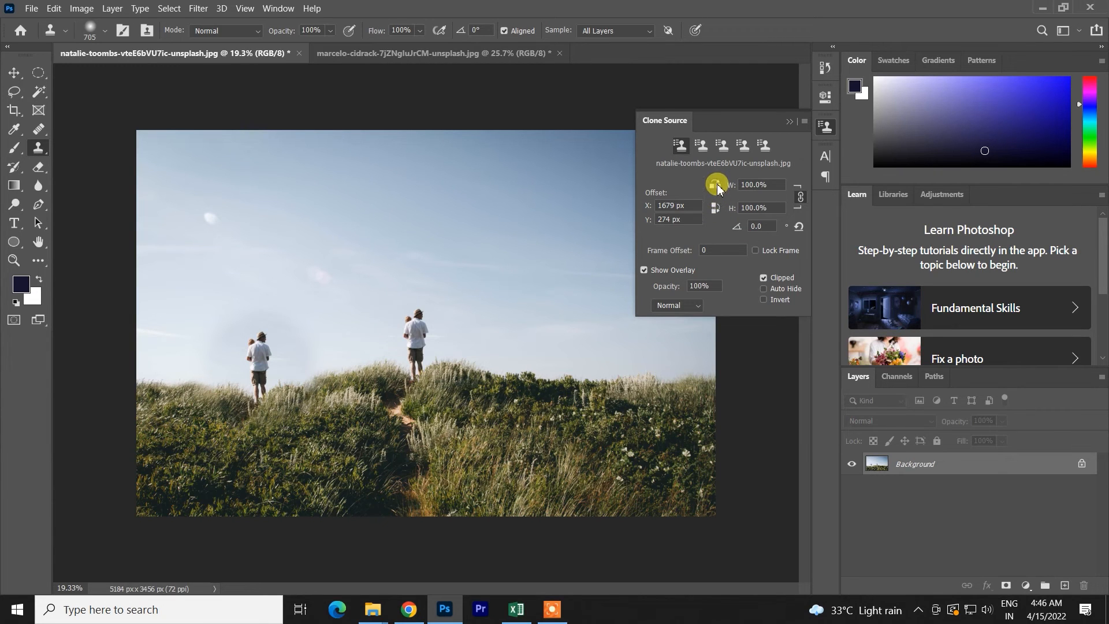
# - Try cloning the man flipped horizontally beside him and flipped both ways at the hill's far right, undoing each copy
pyautogui.keyDown('alt'); pyautogui.click(414, 336); pyautogui.keyUp('alt')
pyautogui.moveTo(456, 326); pyautogui.dragTo(469, 320)
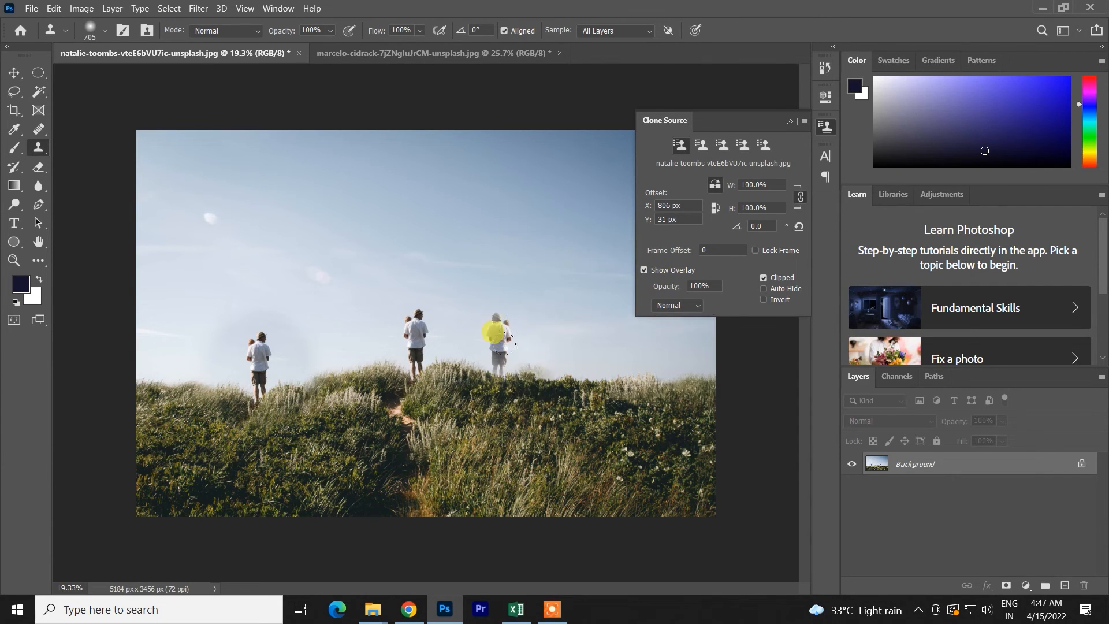
pyautogui.hotkey('ctrl', 'z')
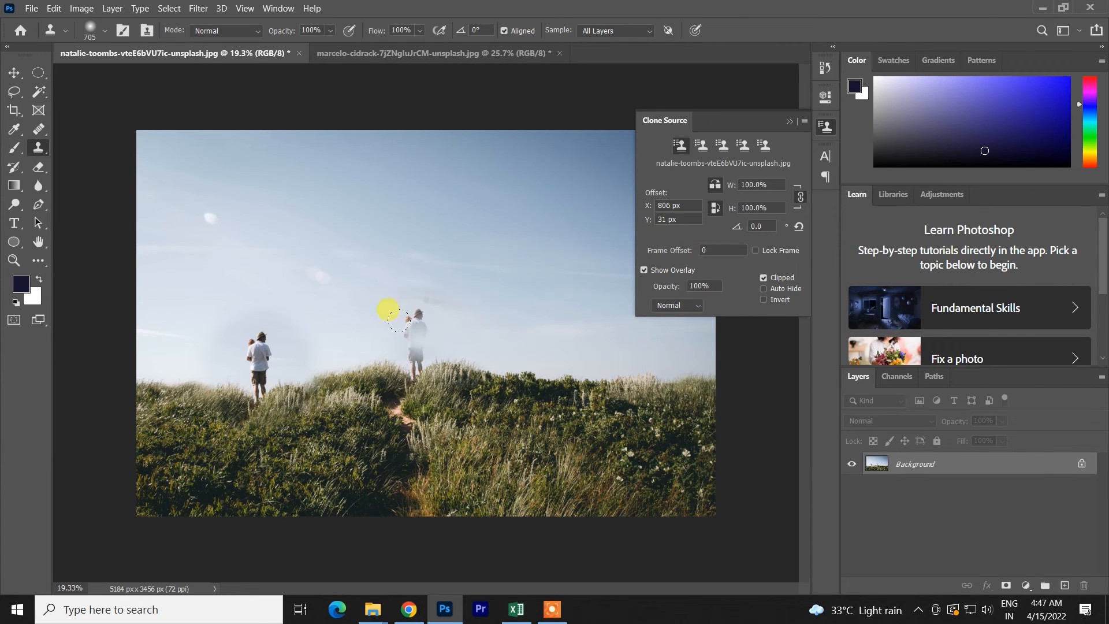
pyautogui.keyDown('alt'); pyautogui.click(416, 339); pyautogui.keyUp('alt')
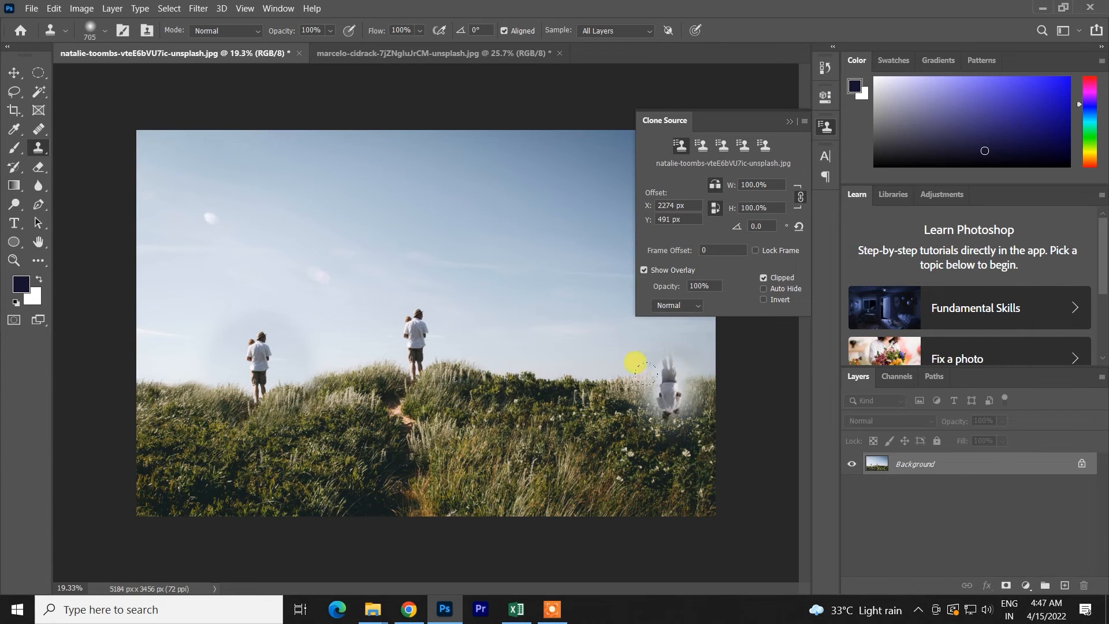
pyautogui.hotkey('ctrl', 'z')
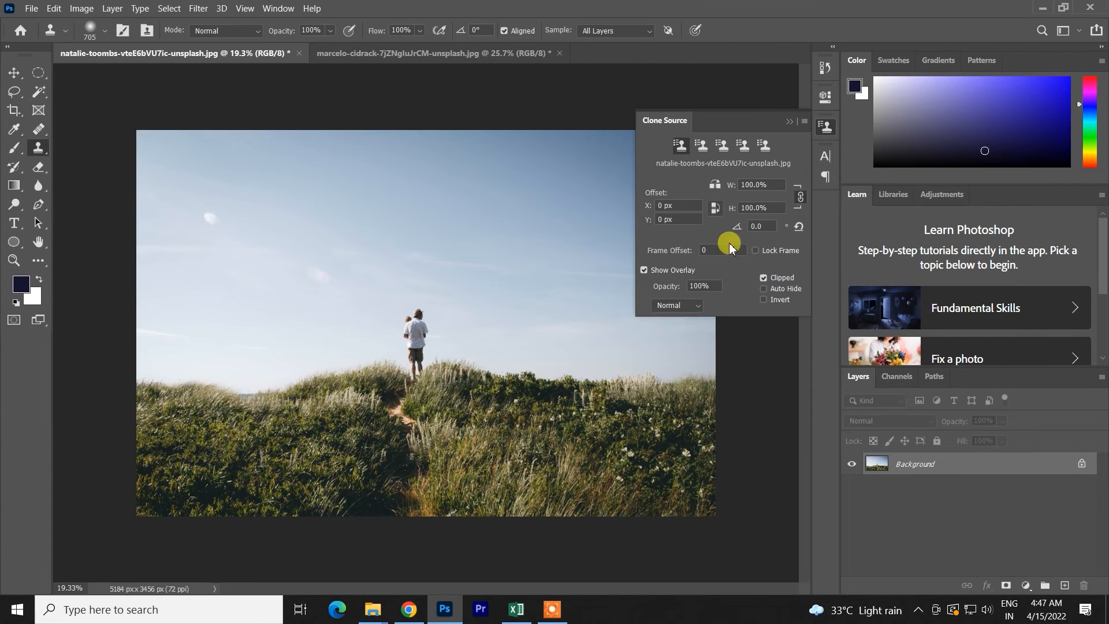
# - Set the clone source rotation to 7.7°, sample the man, try cloning him just to his right and undo it
pyautogui.moveTo(736, 229); pyautogui.dragTo(788, 231)
pyautogui.hotkey('ctrl', 'z')
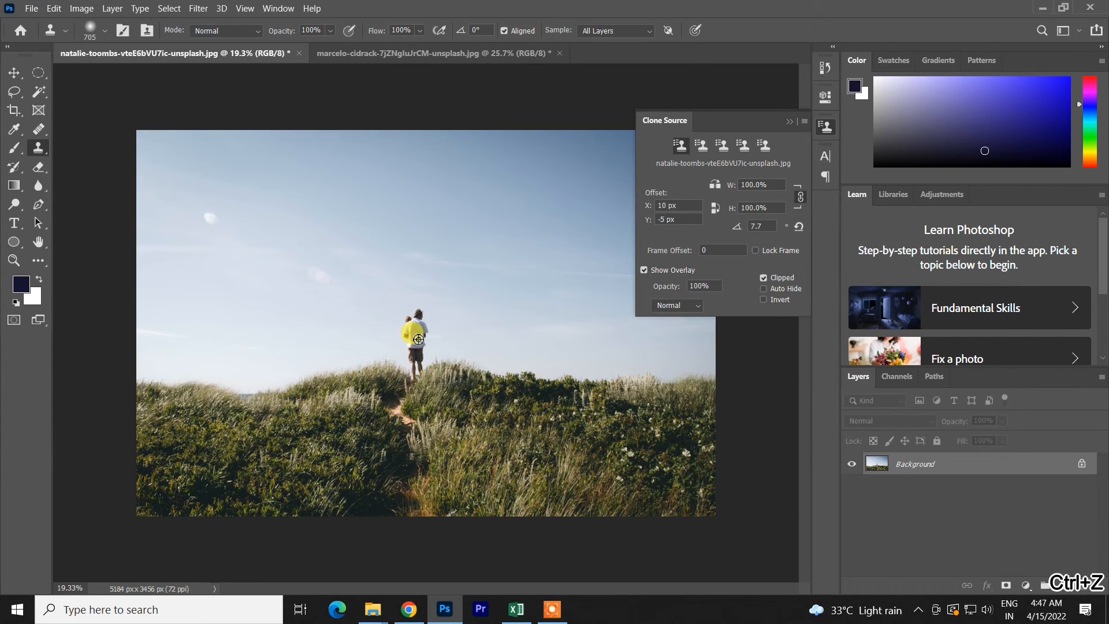
pyautogui.keyDown('alt'); pyautogui.click(419, 339); pyautogui.keyUp('alt')
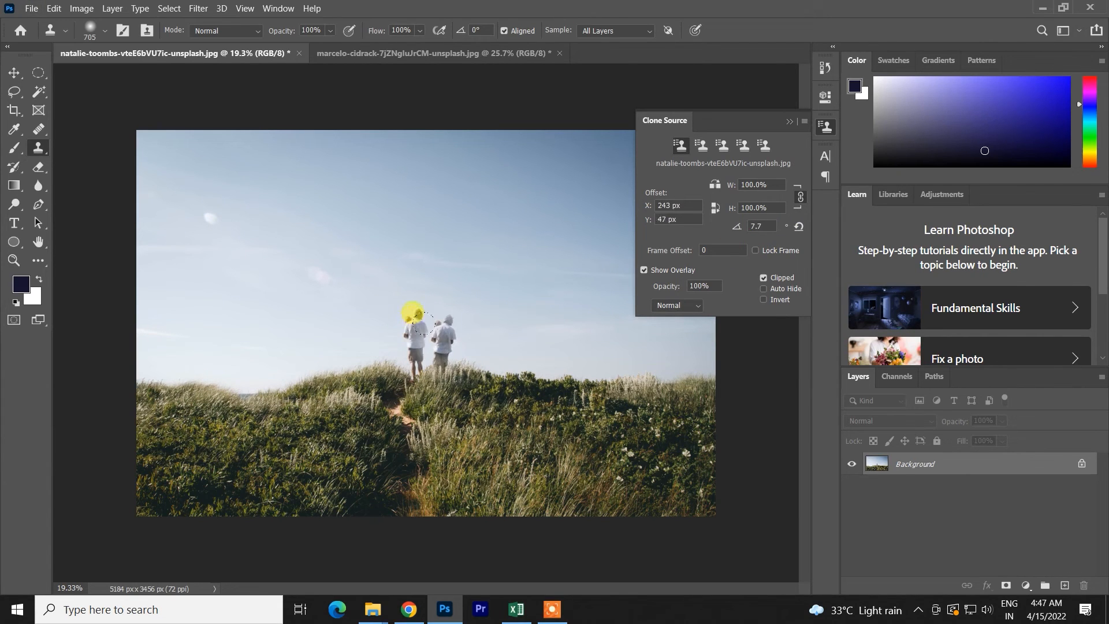
pyautogui.hotkey('ctrl', 'z')
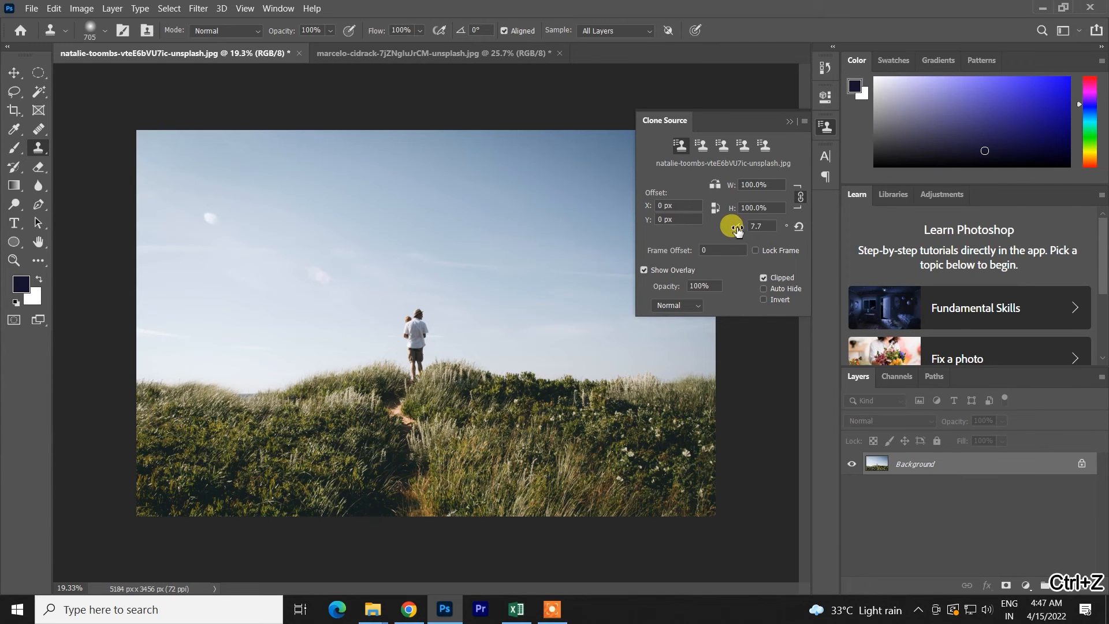
# - Try cloning the man on his right with the source rotated 28.5° and on his left with -25.0°, and undo both copies
pyautogui.moveTo(757, 230); pyautogui.dragTo(895, 230)
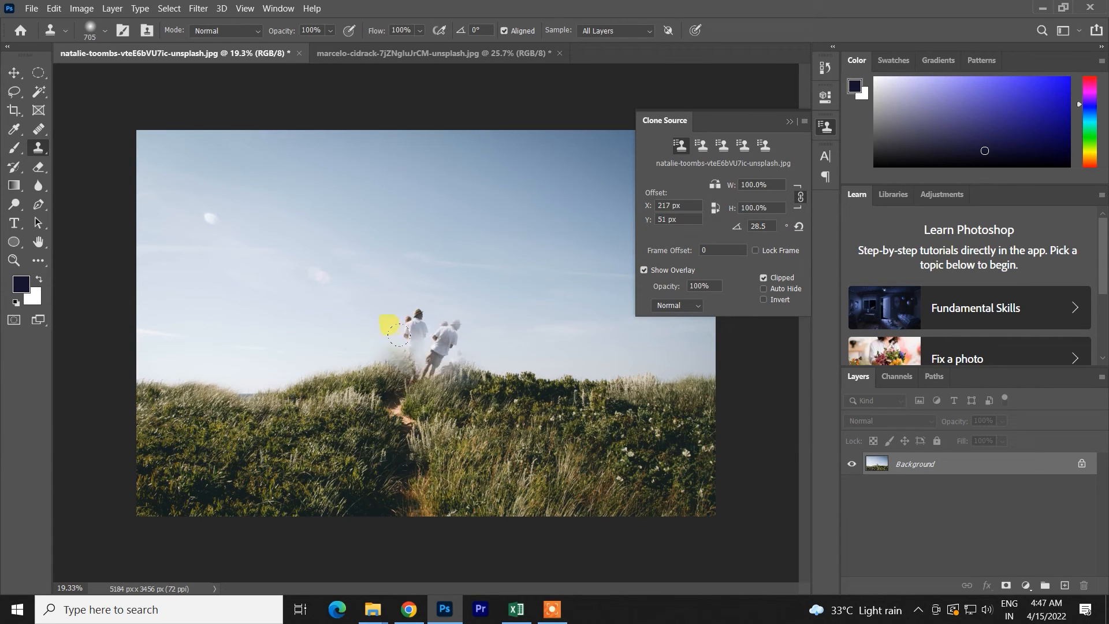
pyautogui.moveTo(736, 227); pyautogui.dragTo(358, 296)
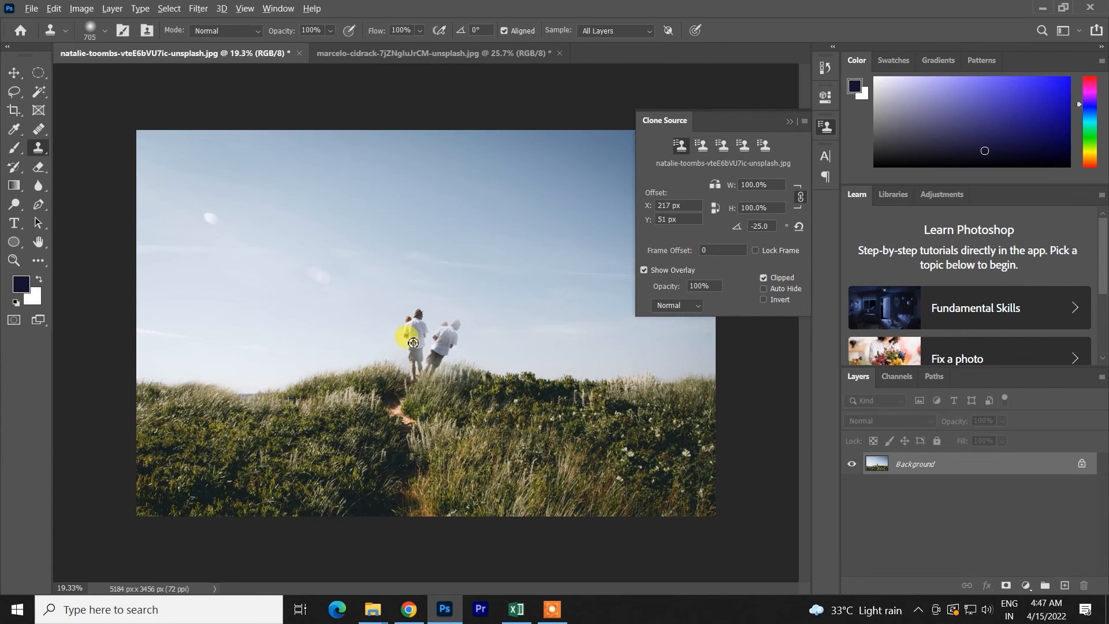
pyautogui.keyDown('alt'); pyautogui.click(414, 332); pyautogui.keyUp('alt')
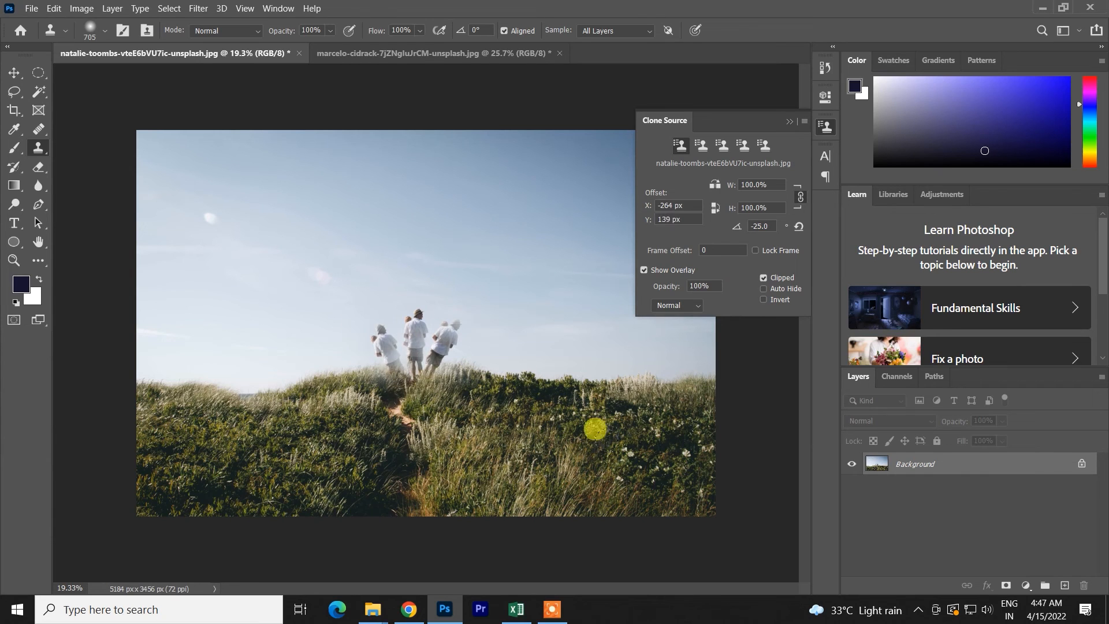
pyautogui.hotkey('ctrl', 'z')
pyautogui.hotkey('ctrl', 'z')
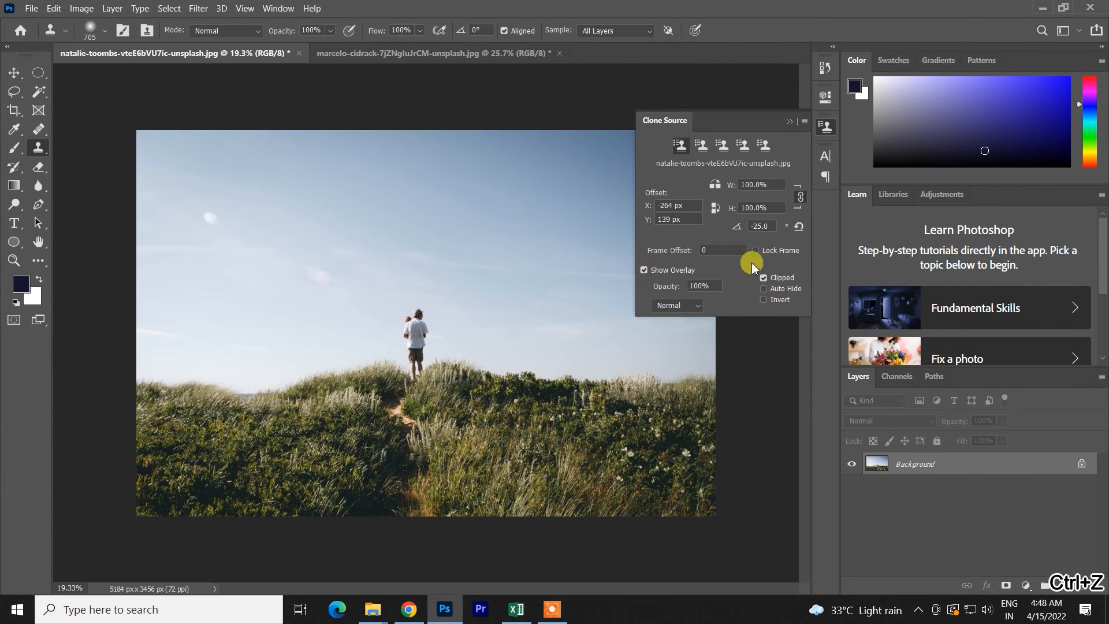
# - Try a frame offset of 141 and reset it to 0, clone the tilted man onto the hill to his left and undo it
pyautogui.moveTo(676, 254)
pyautogui.mouseDown()
pyautogui.moveTo(782, 248)
pyautogui.moveTo(768, 255)
pyautogui.mouseUp()
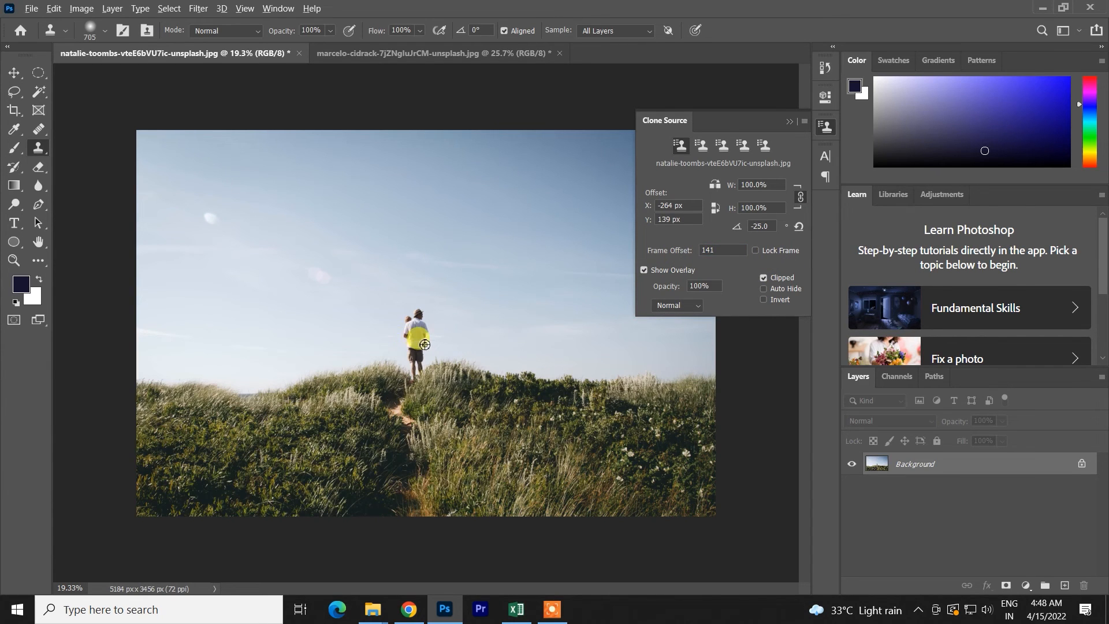
pyautogui.moveTo(315, 370); pyautogui.dragTo(292, 385)
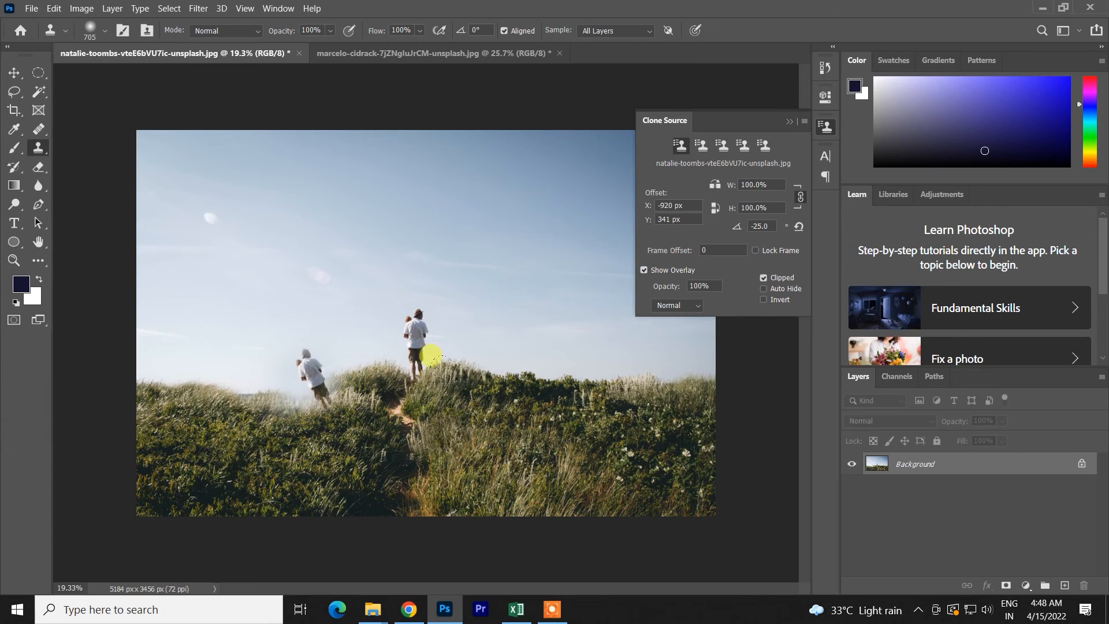
pyautogui.moveTo(501, 386); pyautogui.dragTo(547, 425)
pyautogui.hotkey('ctrl', 'z')
pyautogui.hotkey('ctrl', 'z')
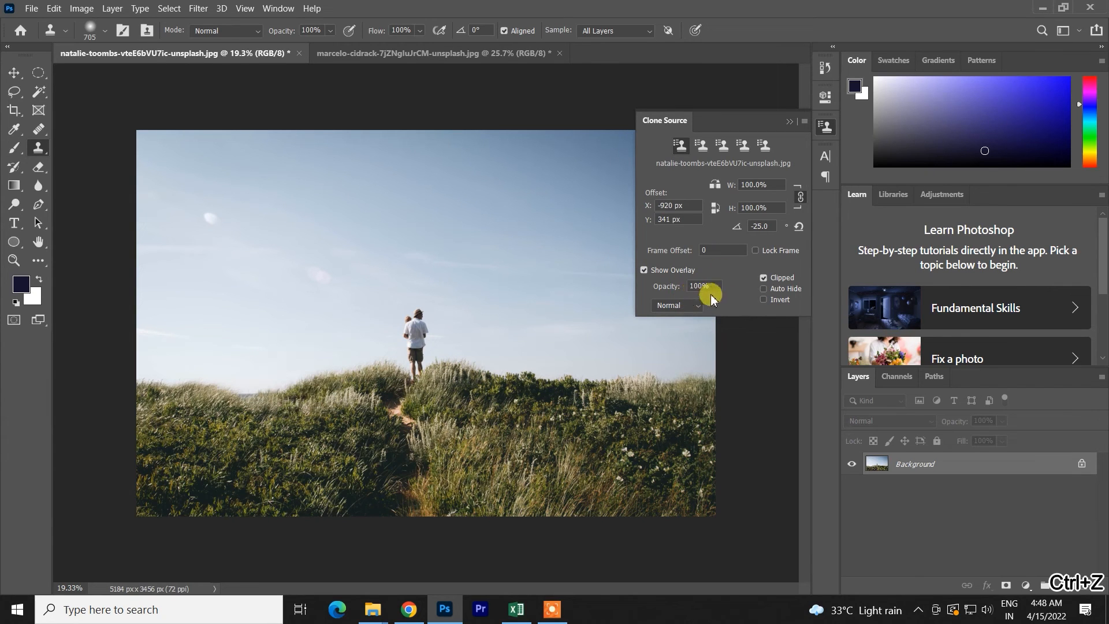
# - With Lock Frame on, try cloning the tilted man onto the grass to the right, undo it and turn Lock Frame off
pyautogui.keyDown('alt'); pyautogui.click(424, 327); pyautogui.keyUp('alt')
pyautogui.moveTo(548, 397); pyautogui.dragTo(584, 387)
pyautogui.hotkey('ctrl', 'z')
pyautogui.hotkey('ctrl', 'z')
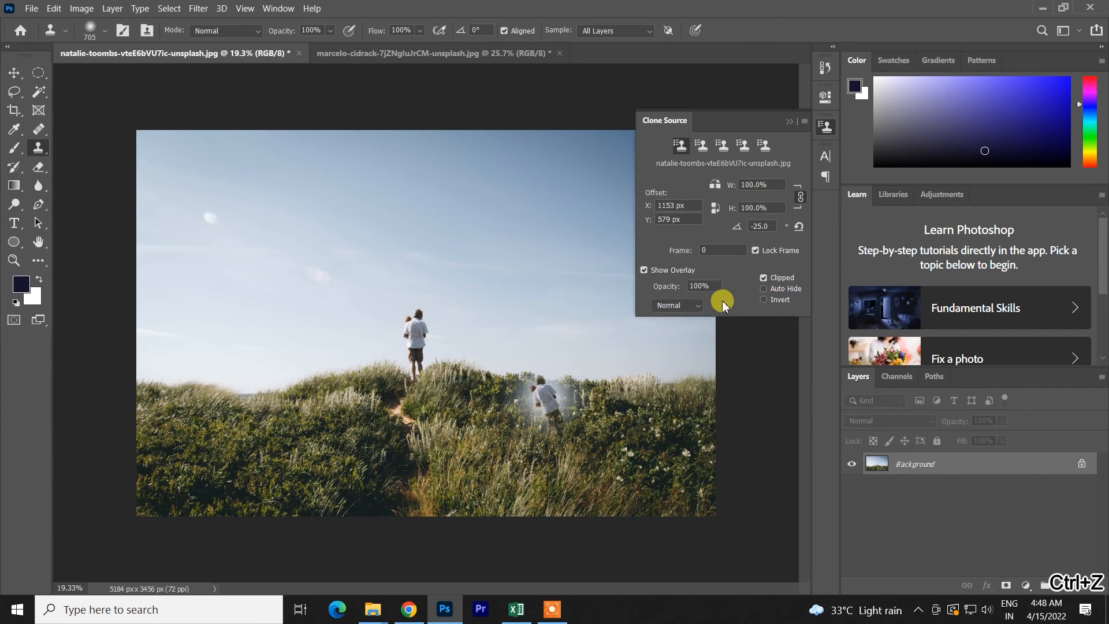
pyautogui.hotkey('ctrl', 'z')
pyautogui.click(756, 251)
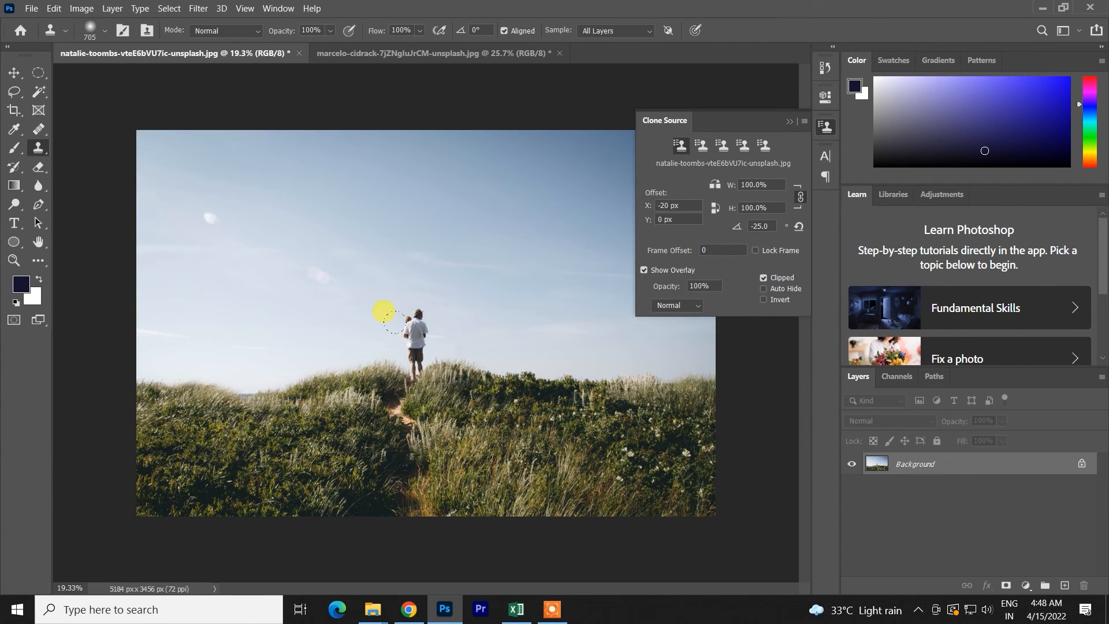
# - Reset the clone source rotation to 0.0°, resize the brush to about 838 px and sample the man
pyautogui.moveTo(764, 226); pyautogui.dragTo(745, 226)
pyautogui.press('Return')
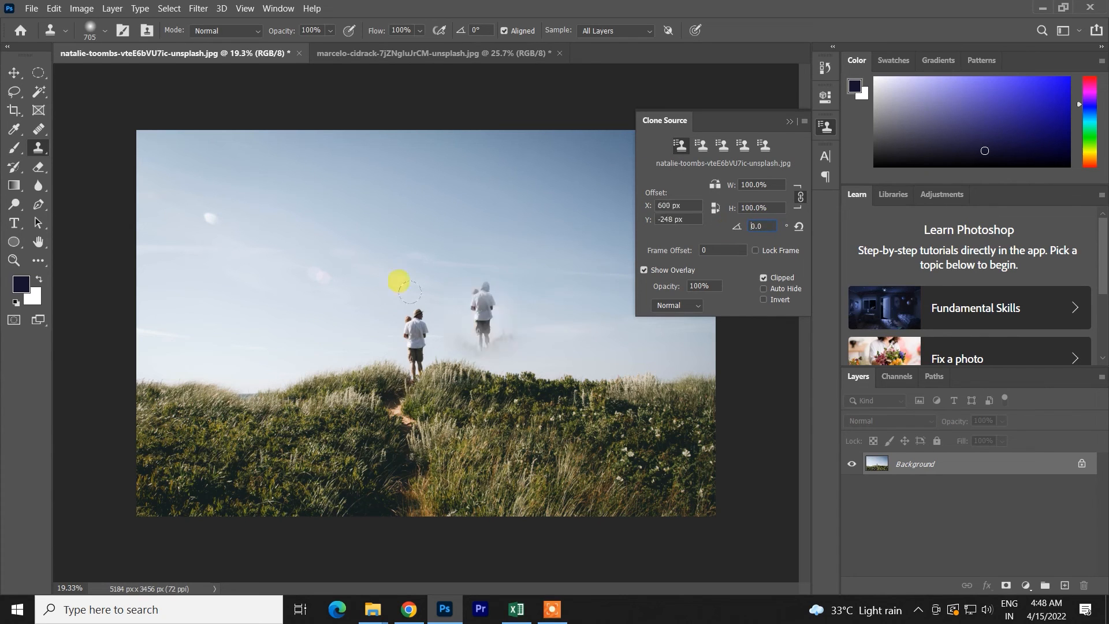
pyautogui.moveTo(428, 336)
pyautogui.mouseDown()
pyautogui.moveTo(441, 337)
pyautogui.moveTo(432, 443)
pyautogui.mouseUp()
pyautogui.keyDown('alt'); pyautogui.click(416, 335); pyautogui.keyUp('alt')
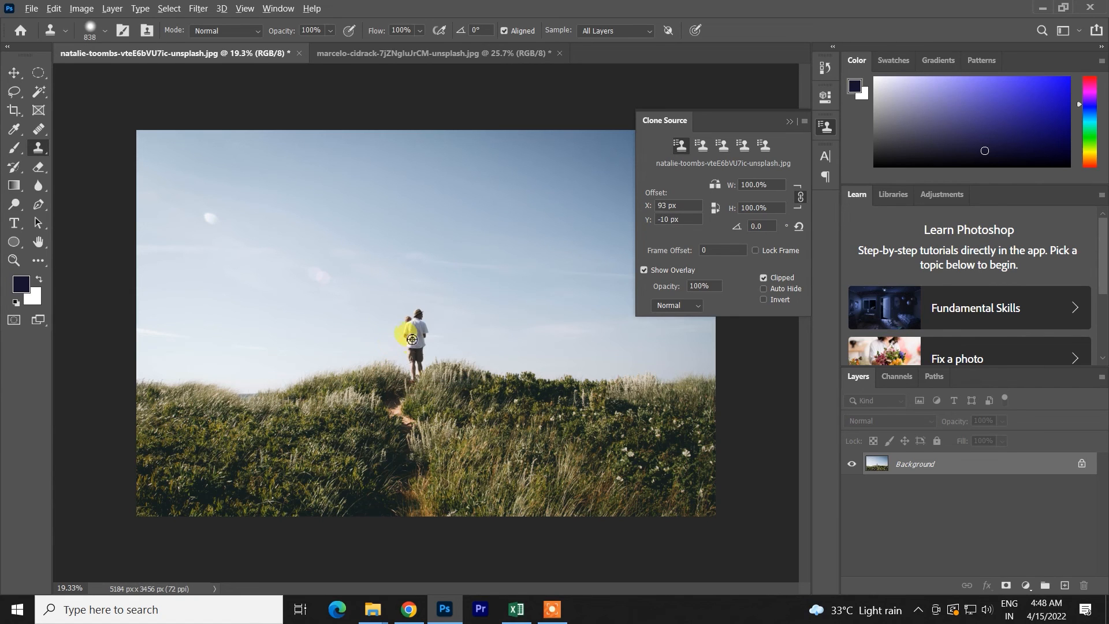
# - Turn off Show Overlay, try cloning the man onto the hill to his left, undo the copy and turn Show Overlay back on
pyautogui.moveTo(338, 364); pyautogui.dragTo(297, 322)
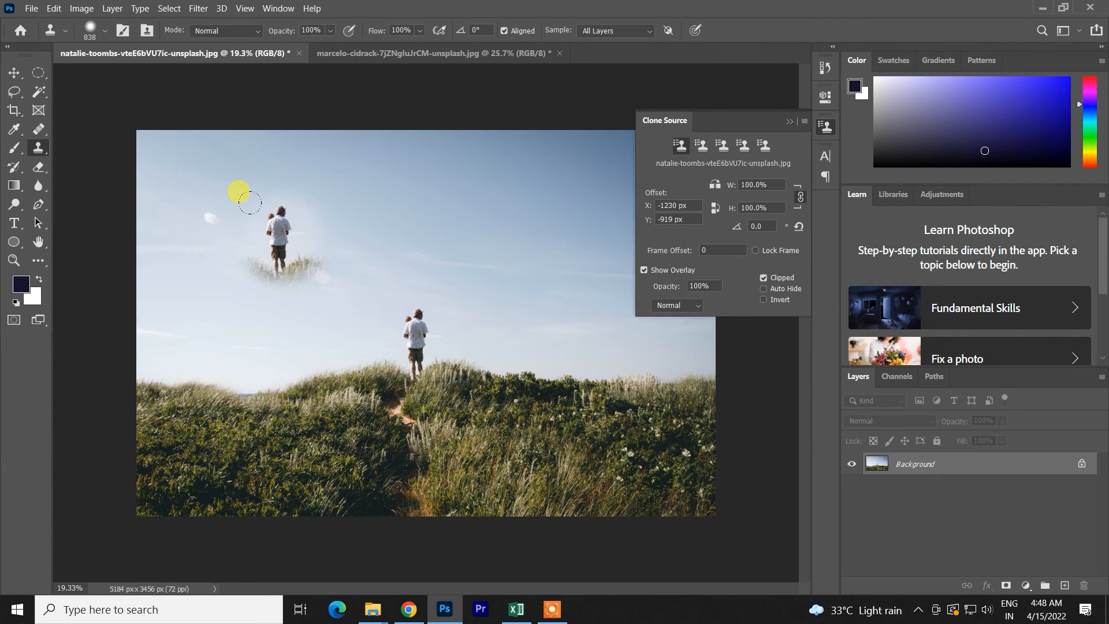
pyautogui.click(644, 270)
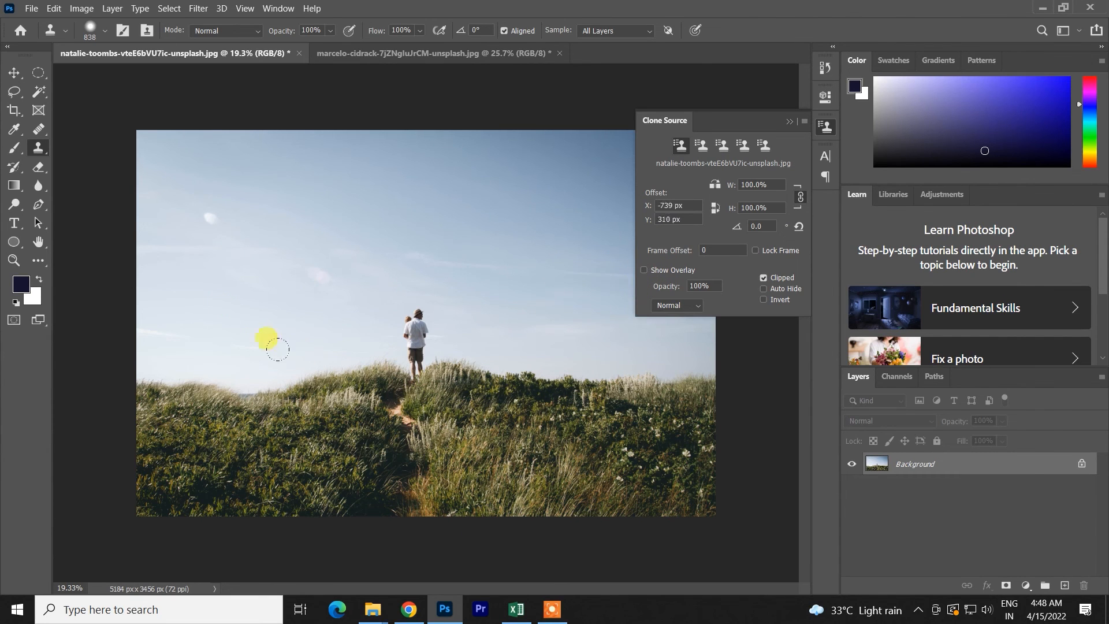
pyautogui.click(238, 348)
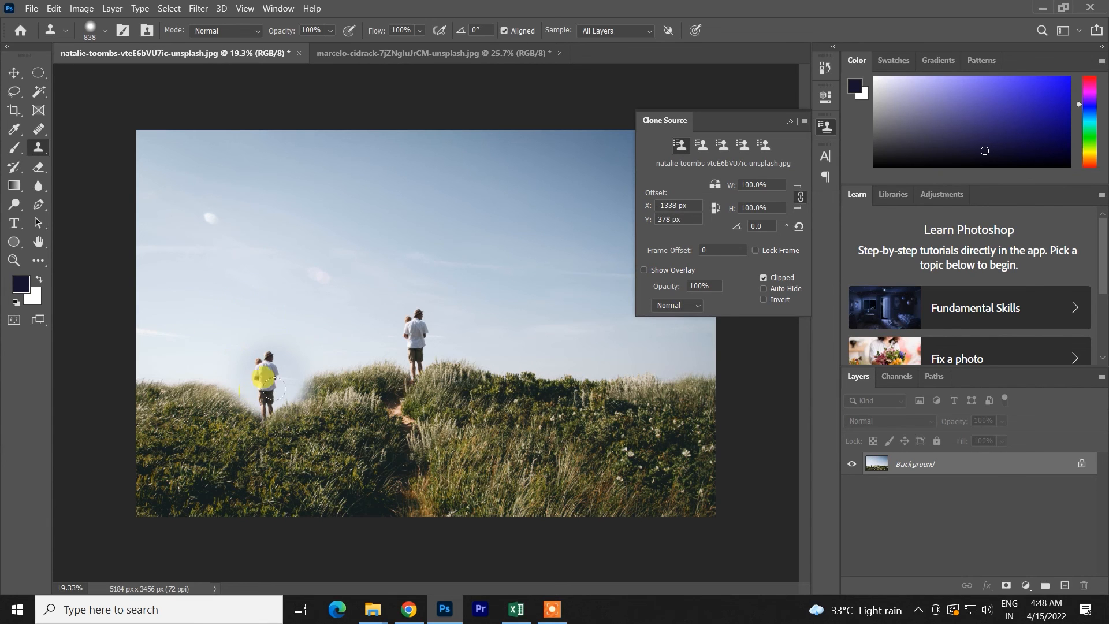
pyautogui.hotkey('ctrl', 'z')
pyautogui.click(643, 269)
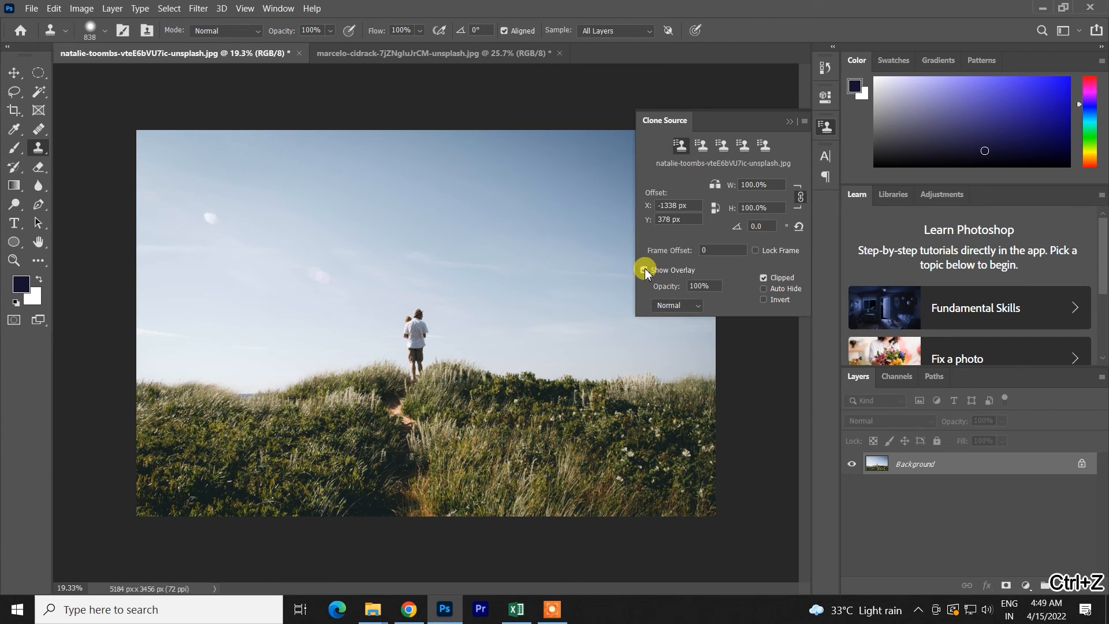
# - Resize the brush to 821 px, try cloning the man onto the hill to his left and undo the copy
pyautogui.moveTo(417, 350)
pyautogui.mouseDown()
pyautogui.moveTo(436, 350)
pyautogui.moveTo(417, 331)
pyautogui.moveTo(391, 351)
pyautogui.mouseUp()
pyautogui.keyDown('alt'); pyautogui.click(420, 344); pyautogui.keyUp('alt')
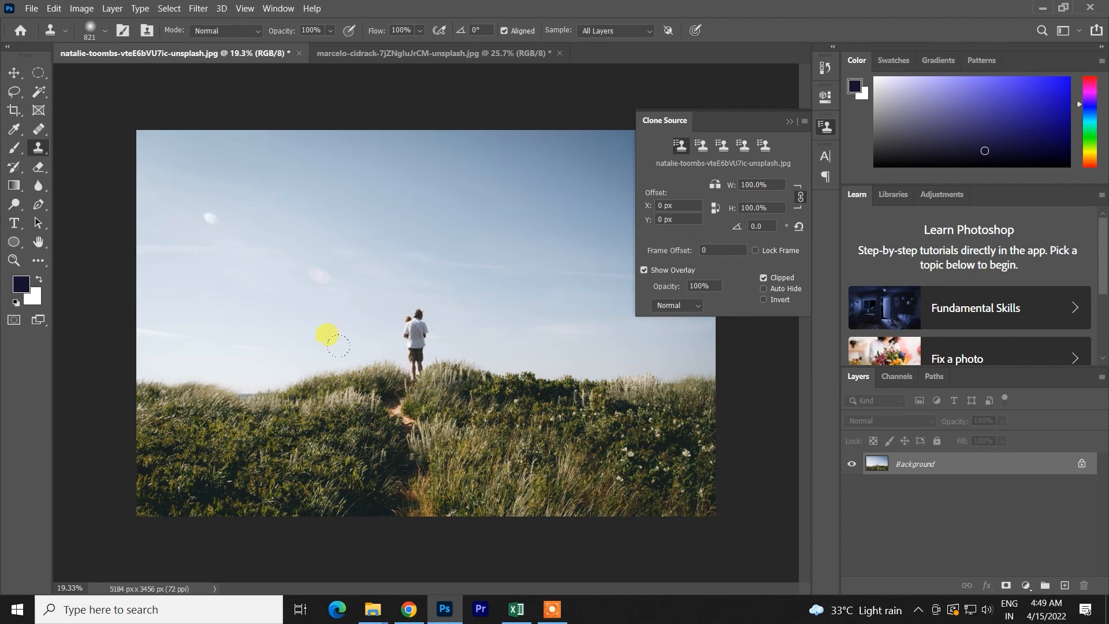
pyautogui.click(250, 381)
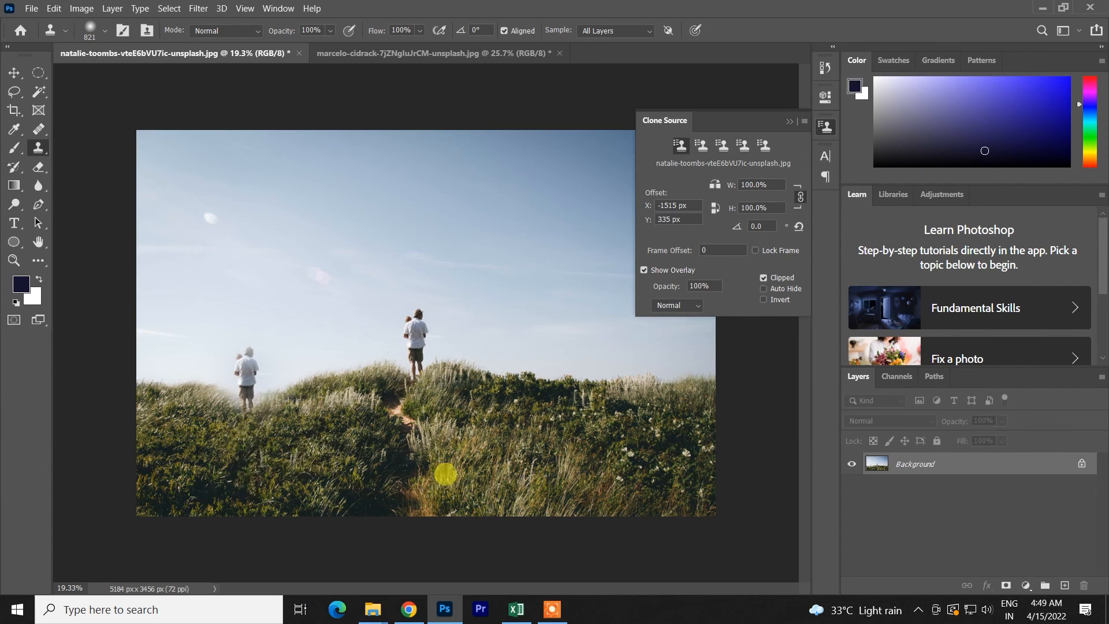
pyautogui.hotkey('ctrl', 'z')
# - Set a harder 797 px brush, try cloning the man onto the far-left end of the hill and undo it
pyautogui.moveTo(418, 349)
pyautogui.mouseDown()
pyautogui.moveTo(425, 265)
pyautogui.moveTo(421, 379)
pyautogui.moveTo(378, 424)
pyautogui.mouseUp()
pyautogui.keyDown('alt'); pyautogui.click(414, 350); pyautogui.keyUp('alt')
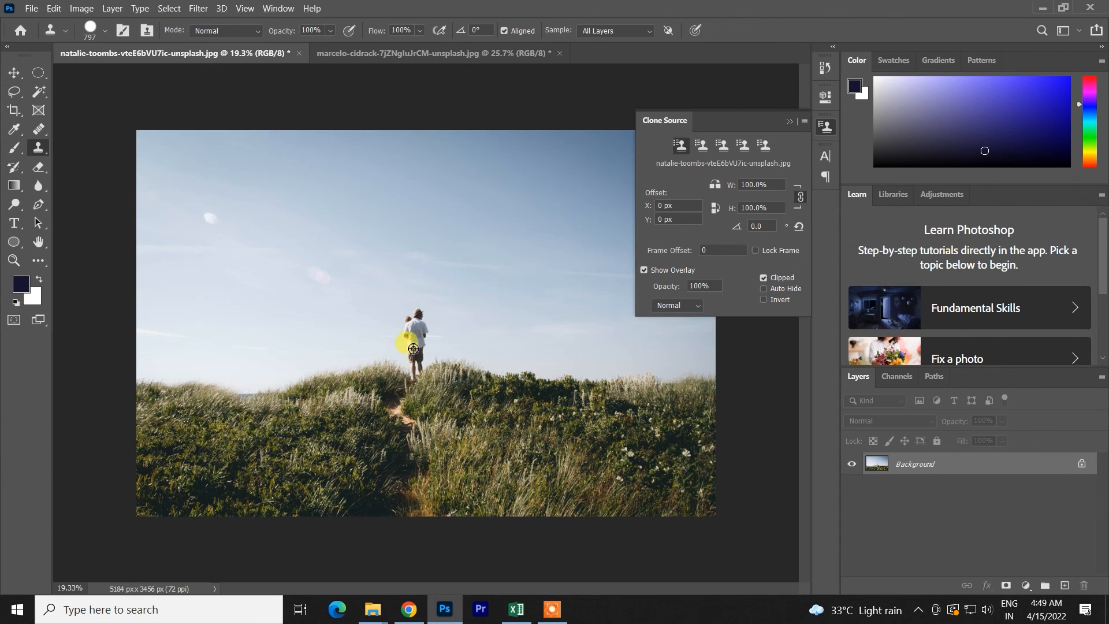
pyautogui.click(218, 388)
pyautogui.hotkey('ctrl', 'z')
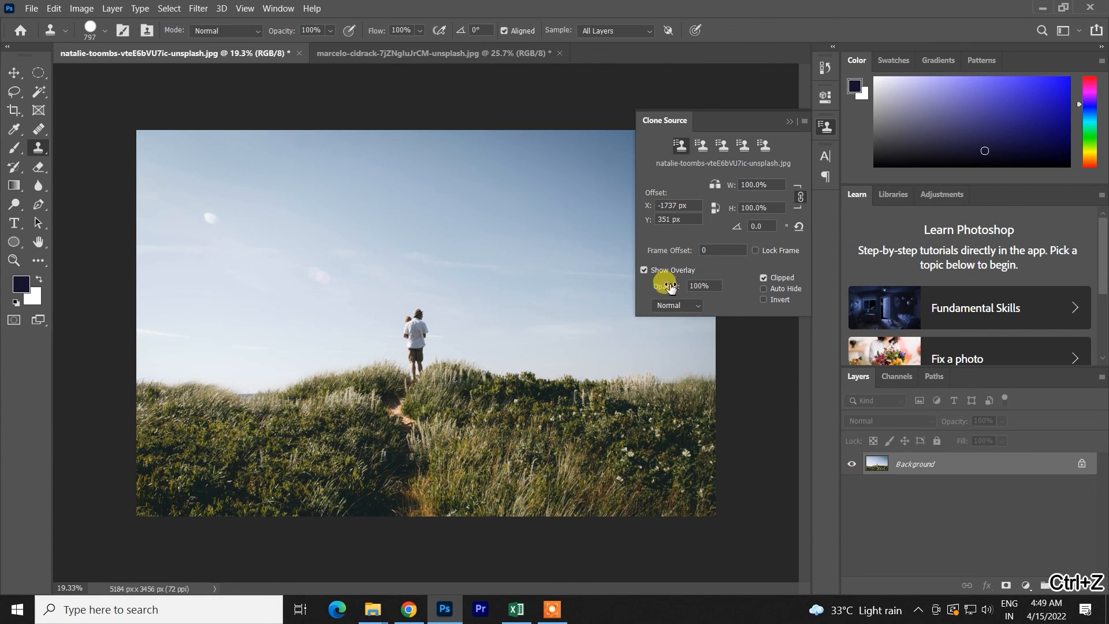
# - Set the clone overlay's blending mode to Darken and soften the brush edge, keeping its size at 797 px
pyautogui.click(691, 306)
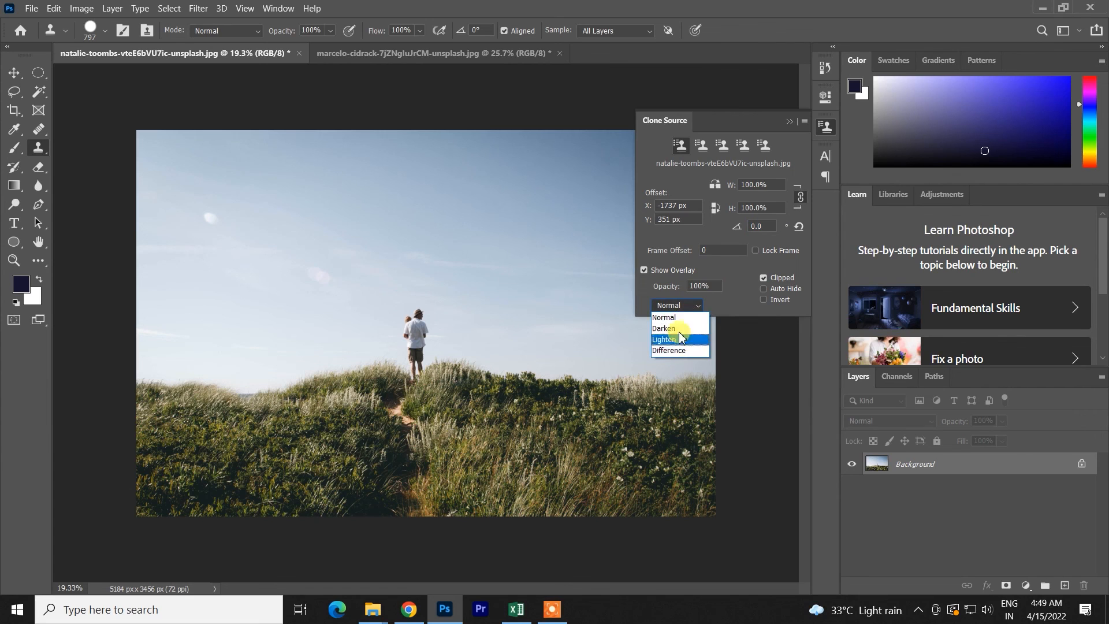
pyautogui.click(670, 328)
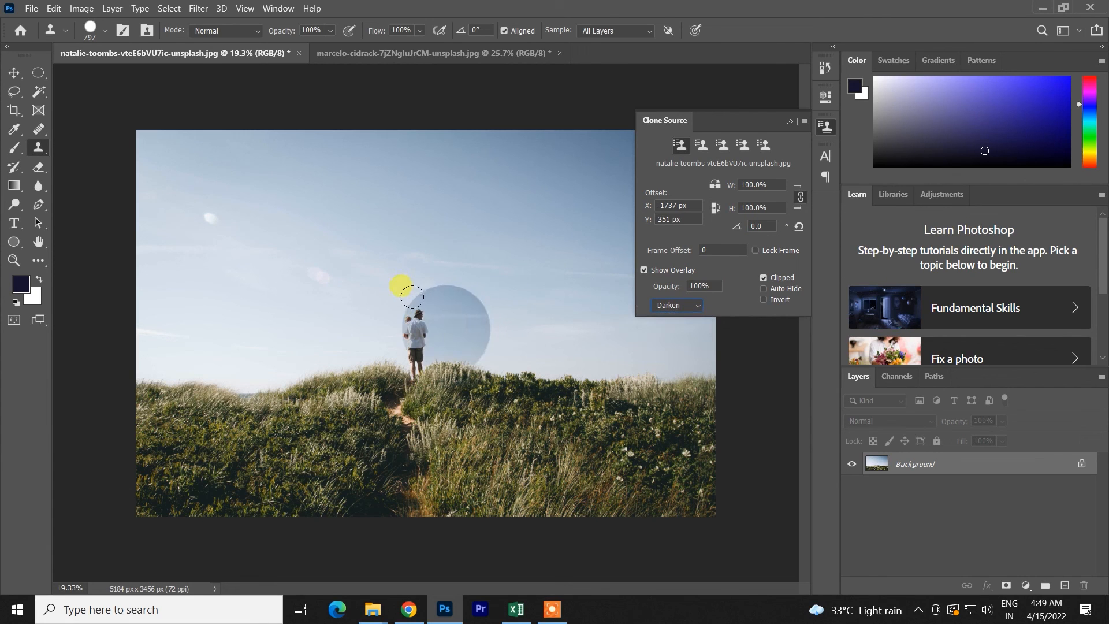
pyautogui.keyDown('alt'); pyautogui.click(415, 331); pyautogui.keyUp('alt')
pyautogui.keyDown('alt'); pyautogui.rightClick(424, 355); pyautogui.keyUp('alt')
pyautogui.moveTo(424, 354); pyautogui.dragTo(427, 134)
# - Sample the man, try cloning him with the Darken overlay close to his left and undo the copy
pyautogui.keyDown('alt'); pyautogui.click(421, 336); pyautogui.keyUp('alt')
pyautogui.click(310, 327)
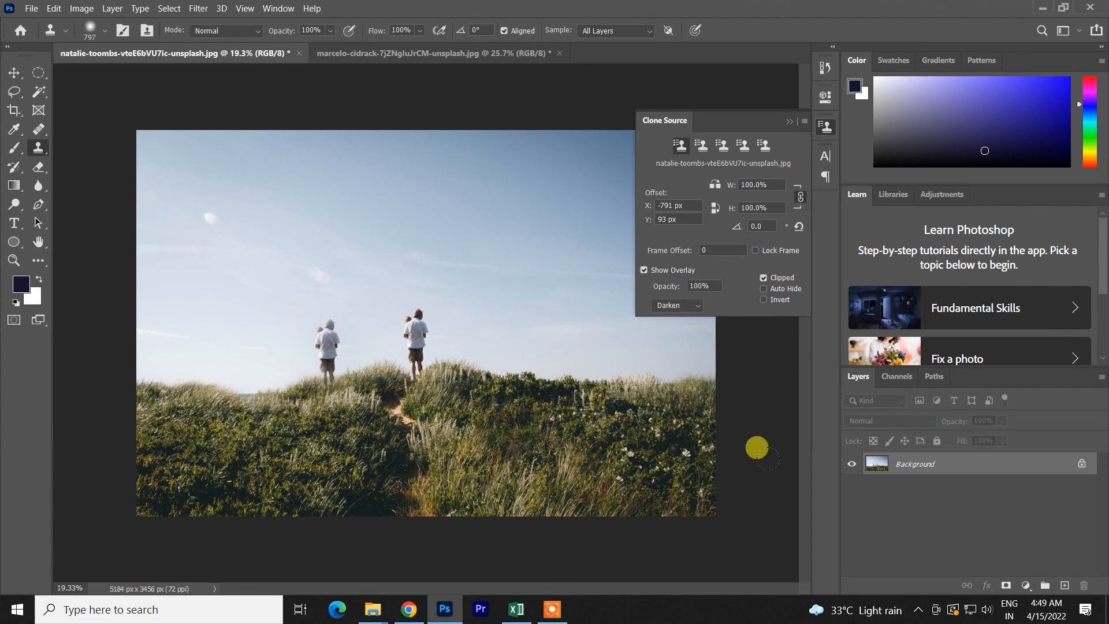
pyautogui.hotkey('ctrl', 'z')
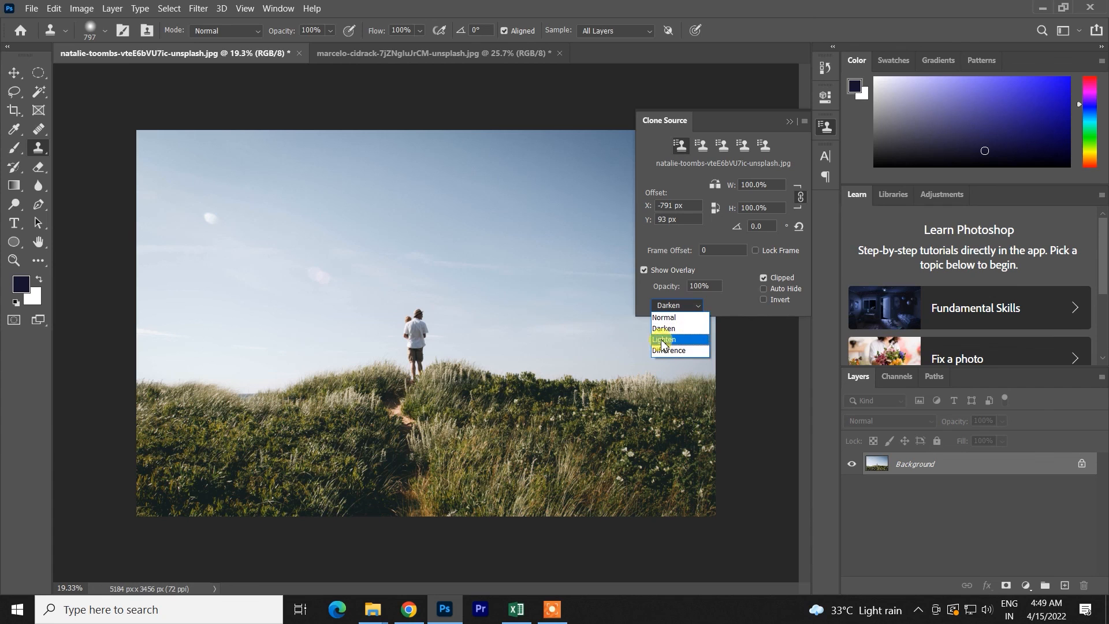
pyautogui.click(726, 306)
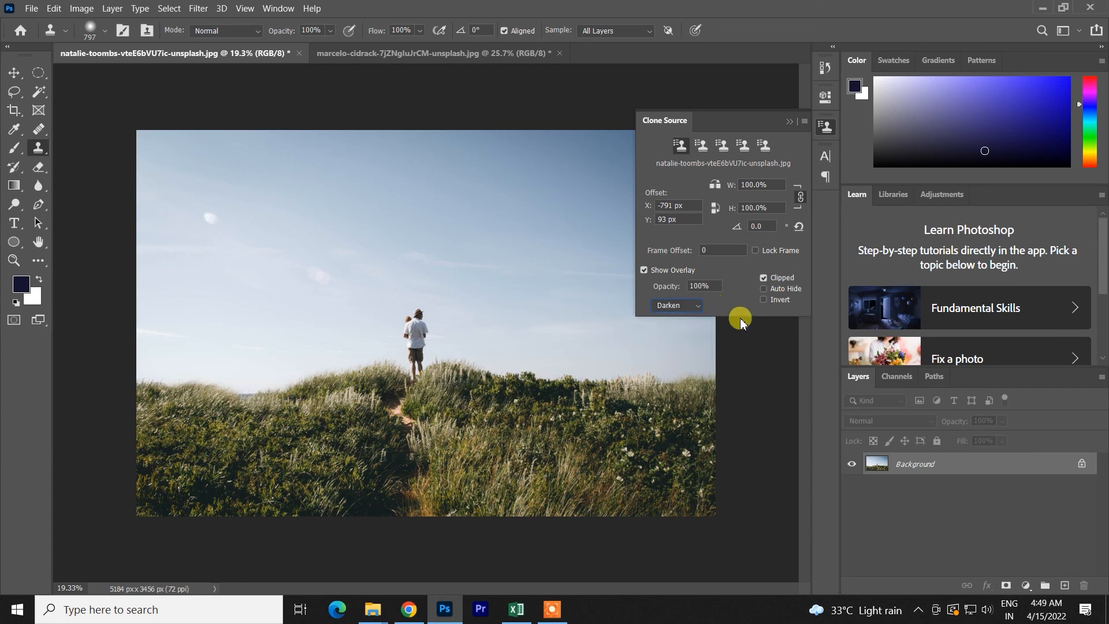
# - Turn on Auto Hide for the overlay, try cloning the man onto the hill to his left and undo it
pyautogui.click(772, 289)
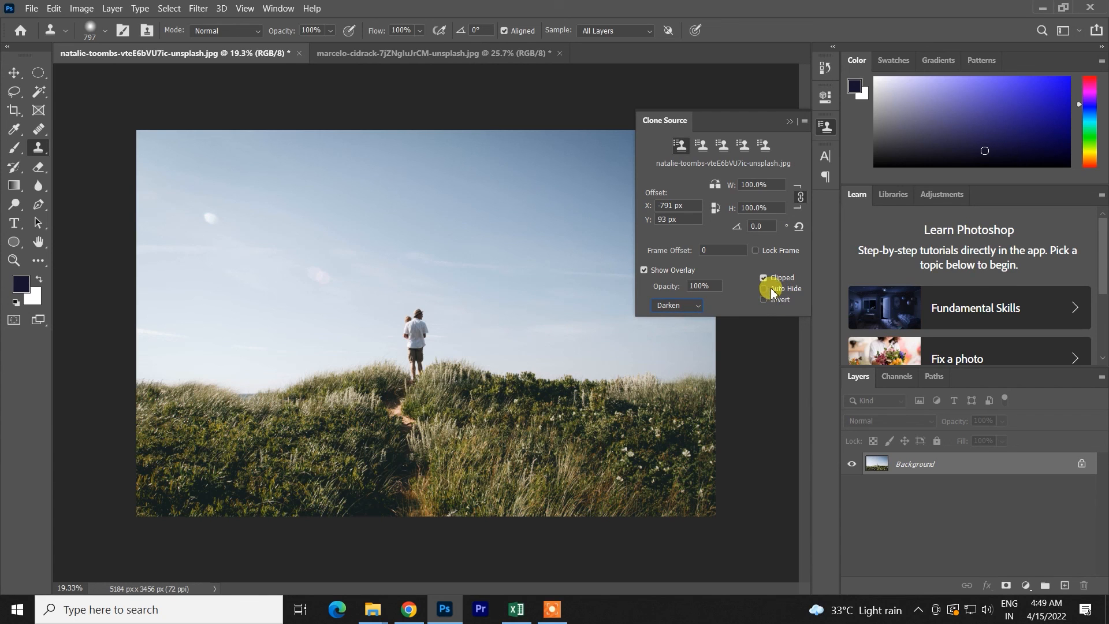
pyautogui.keyDown('alt'); pyautogui.click(426, 341); pyautogui.keyUp('alt')
pyautogui.click(277, 377)
pyautogui.hotkey('ctrl', 'z')
# - Turn on Invert for the overlay, try cloning the man onto the far-left hill, resample him and undo the copy
pyautogui.click(765, 300)
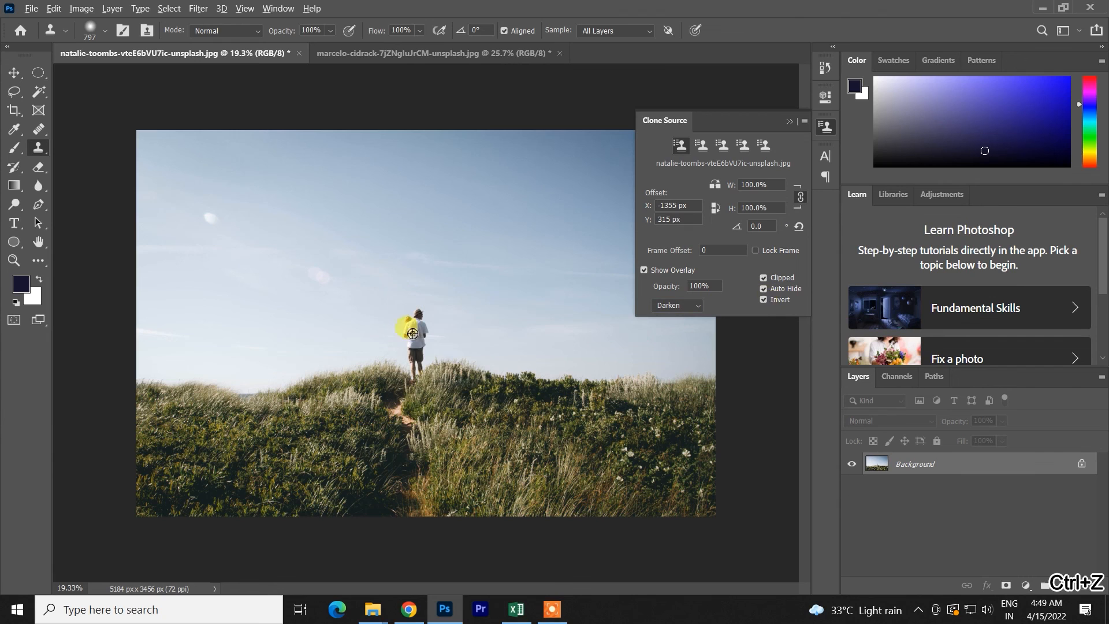
pyautogui.click(212, 374)
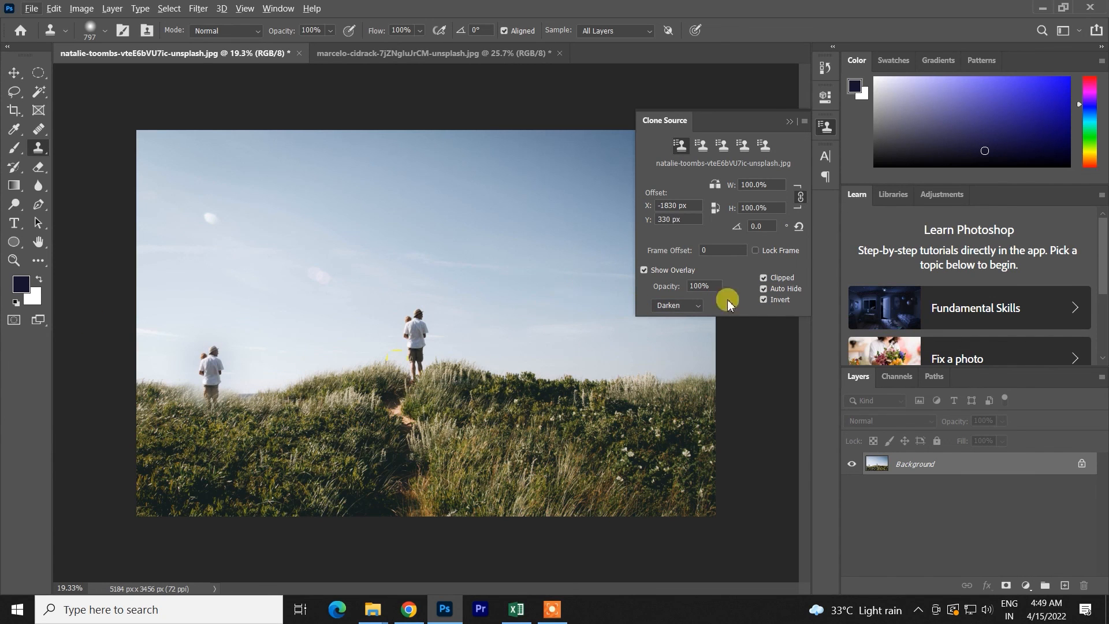
pyautogui.keyDown('alt'); pyautogui.click(416, 335); pyautogui.keyUp('alt')
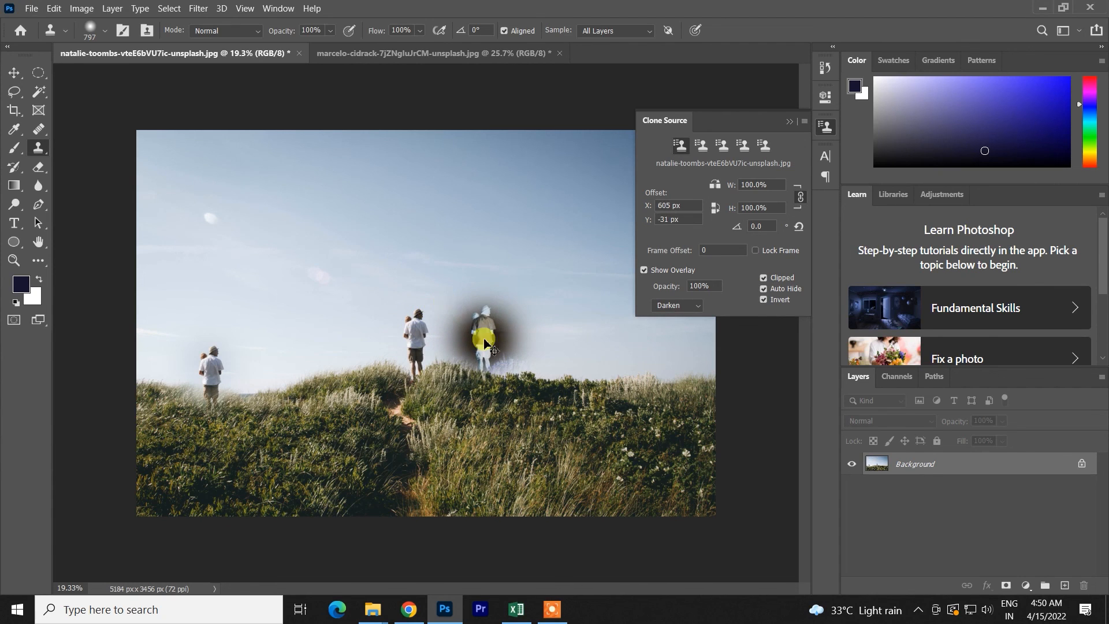
pyautogui.hotkey('ctrl', 'z')
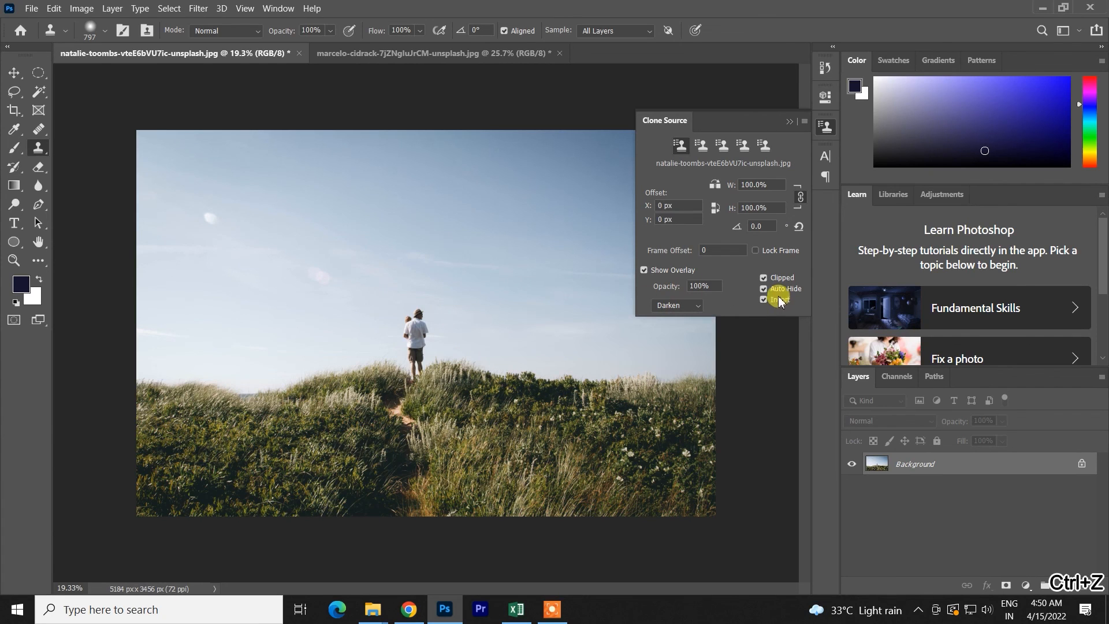
# - Turn off Invert and Auto Hide for the overlay and collapse the Clone Source settings
pyautogui.click(763, 300)
pyautogui.click(762, 290)
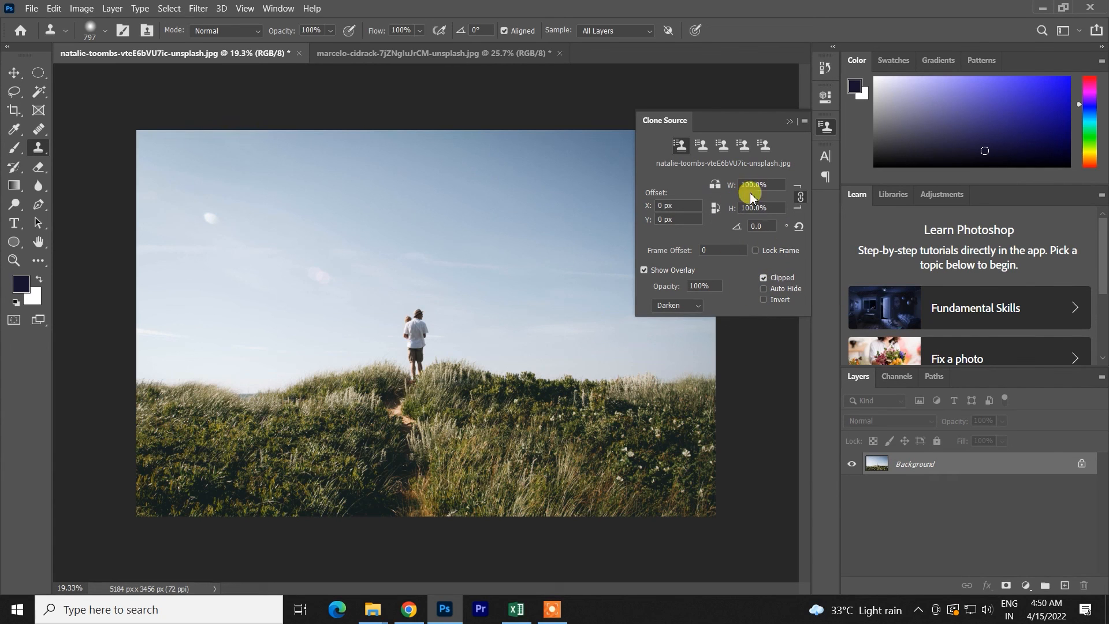
pyautogui.click(789, 121)
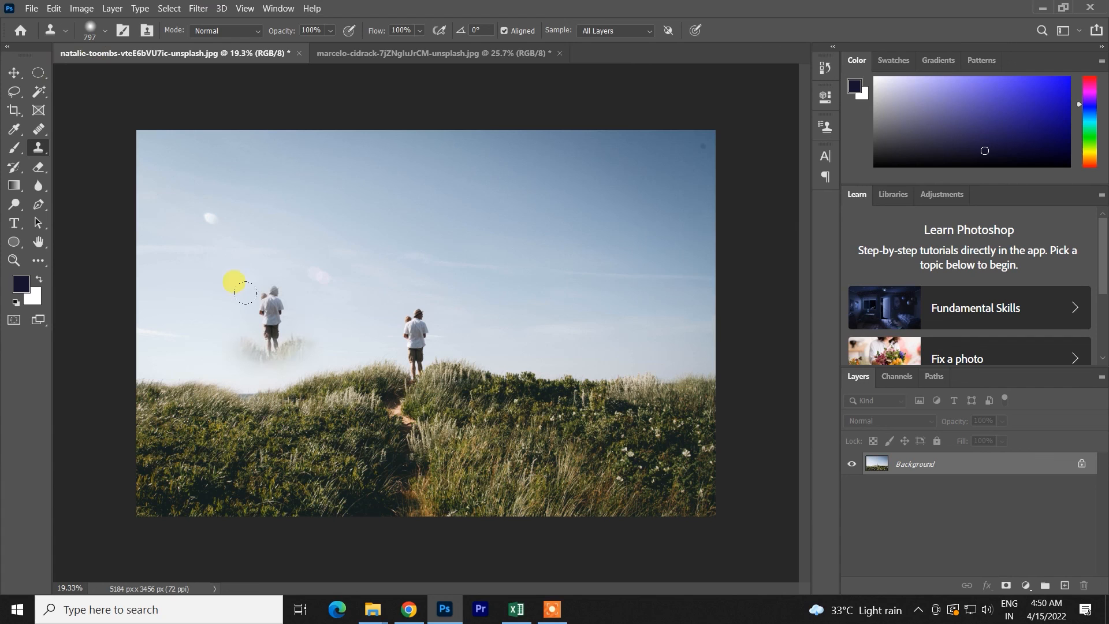